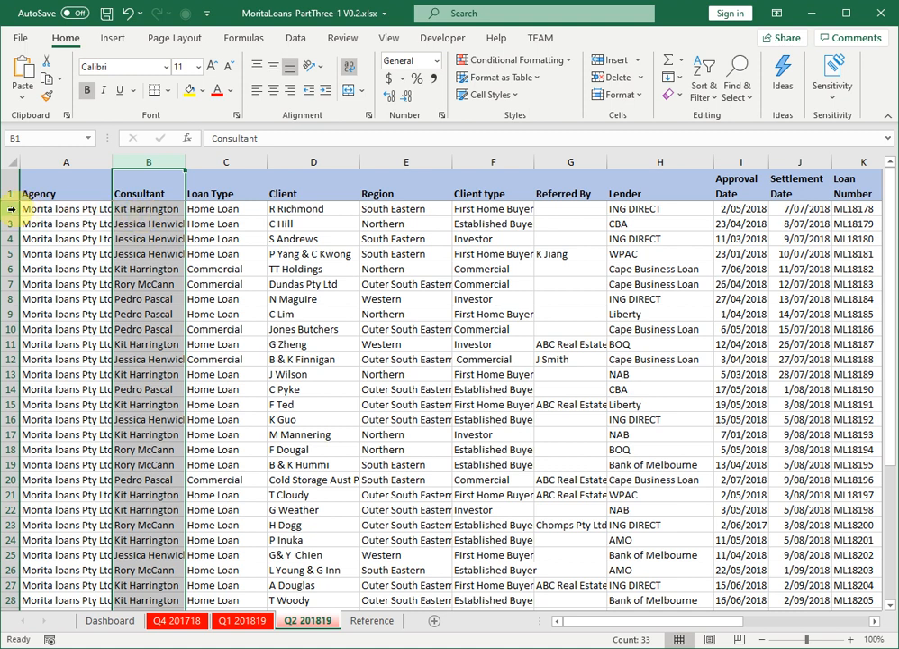
# Examine the Total Bonus column on the Q2 201819 sheet and the consultant headings in row 15 of the Dashboard
pyautogui.moveTo(559, 621); pyautogui.dragTo(755, 628)
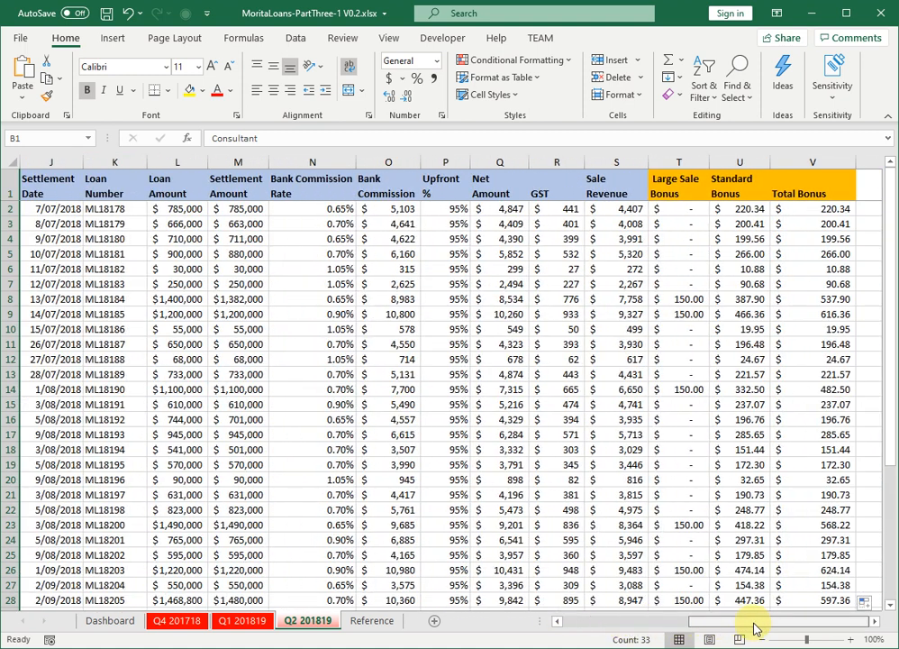
pyautogui.click(812, 162)
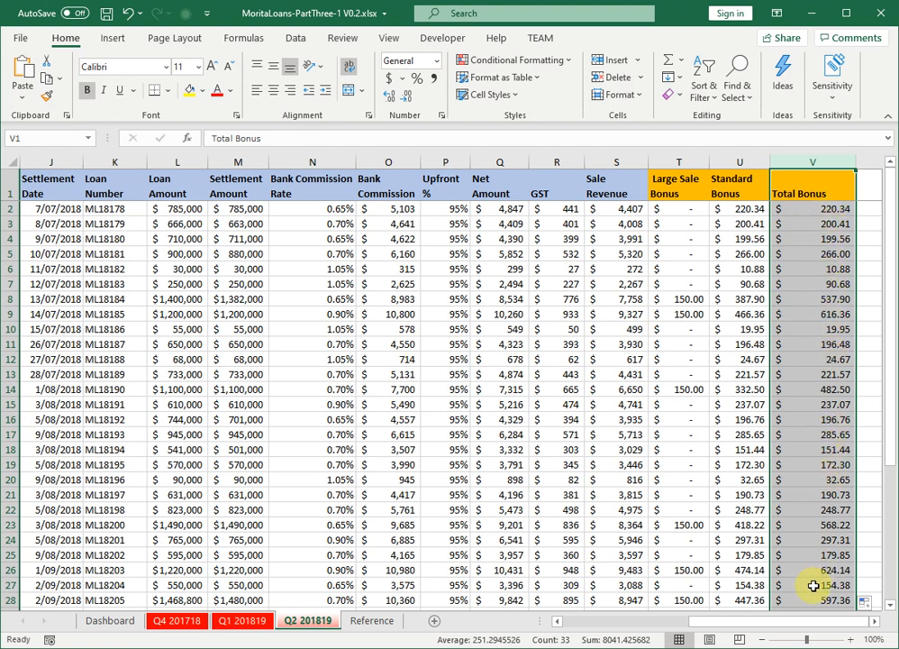
pyautogui.moveTo(799, 622); pyautogui.dragTo(644, 624)
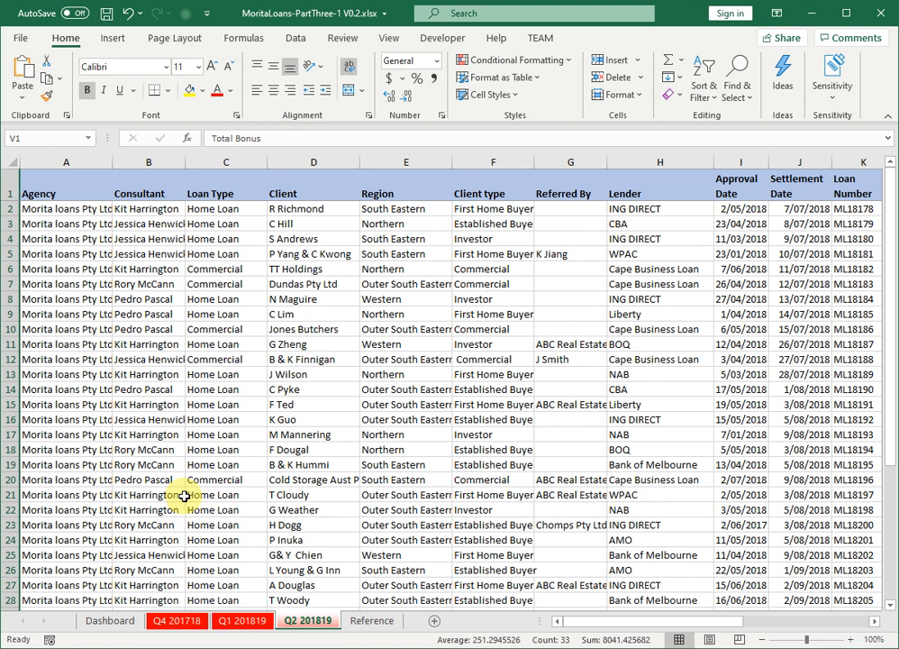
pyautogui.click(111, 620)
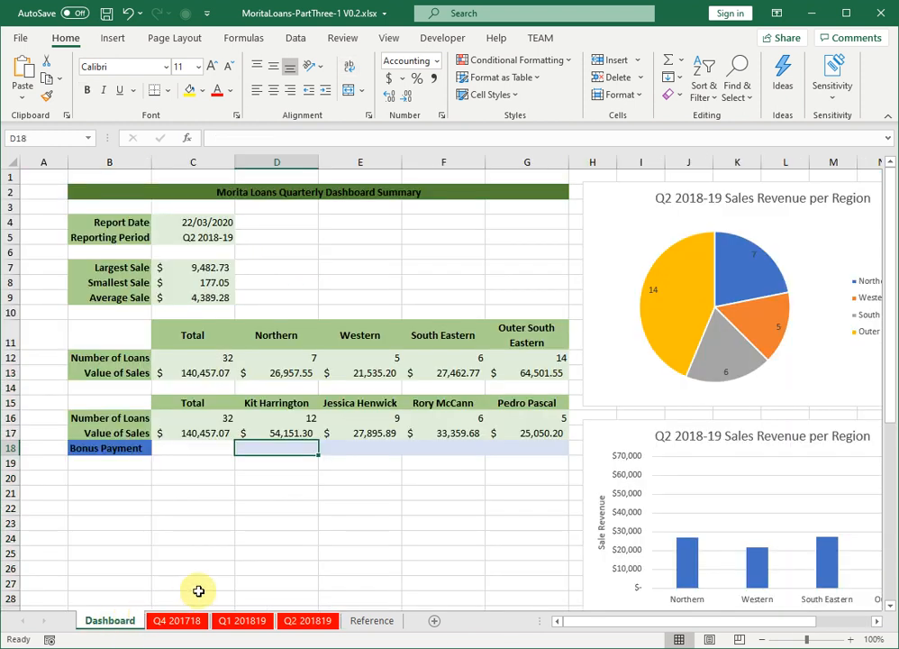
pyautogui.moveTo(257, 403); pyautogui.dragTo(510, 406)
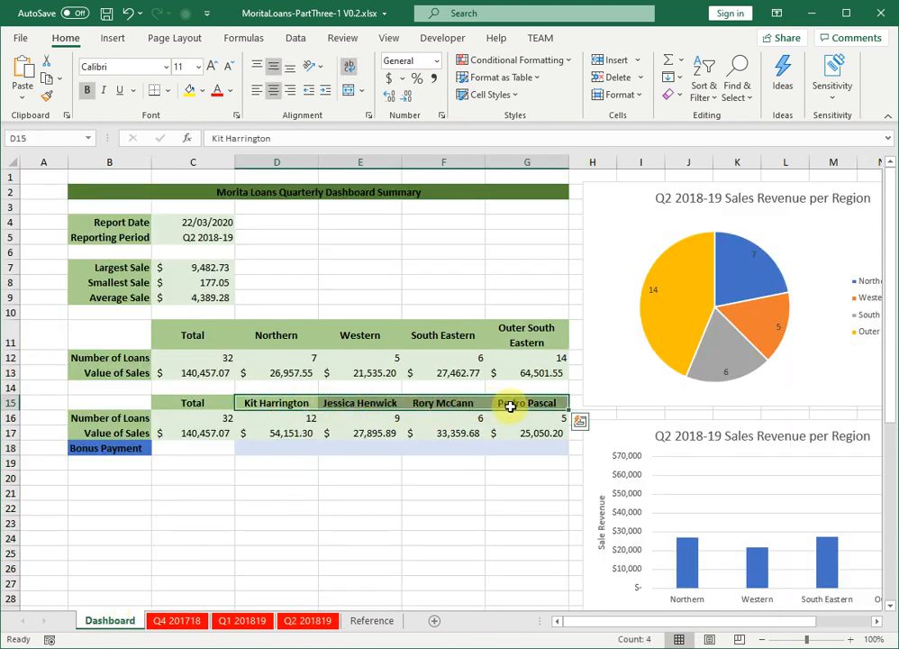
pyautogui.click(274, 404)
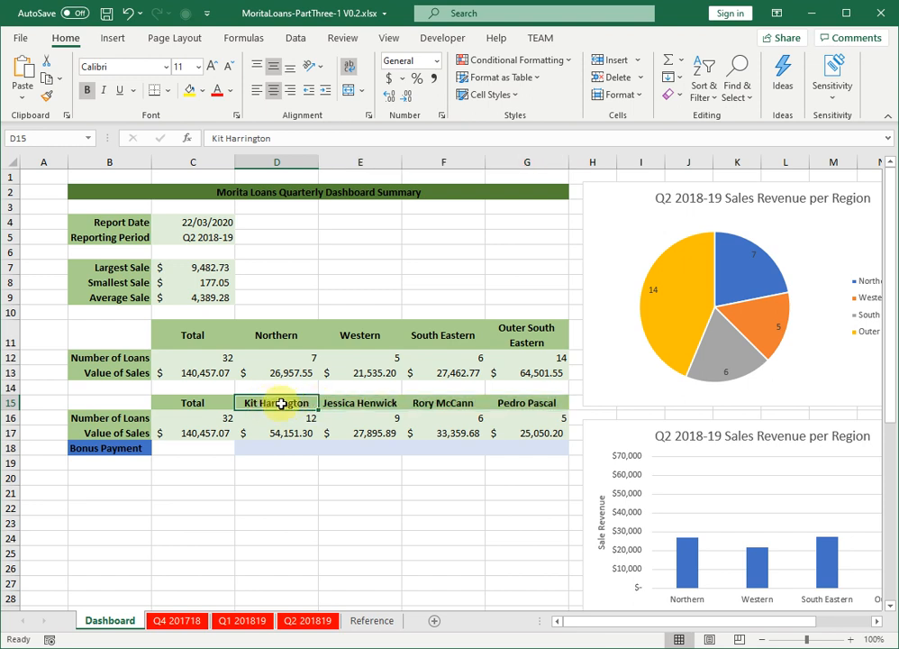
pyautogui.click(354, 402)
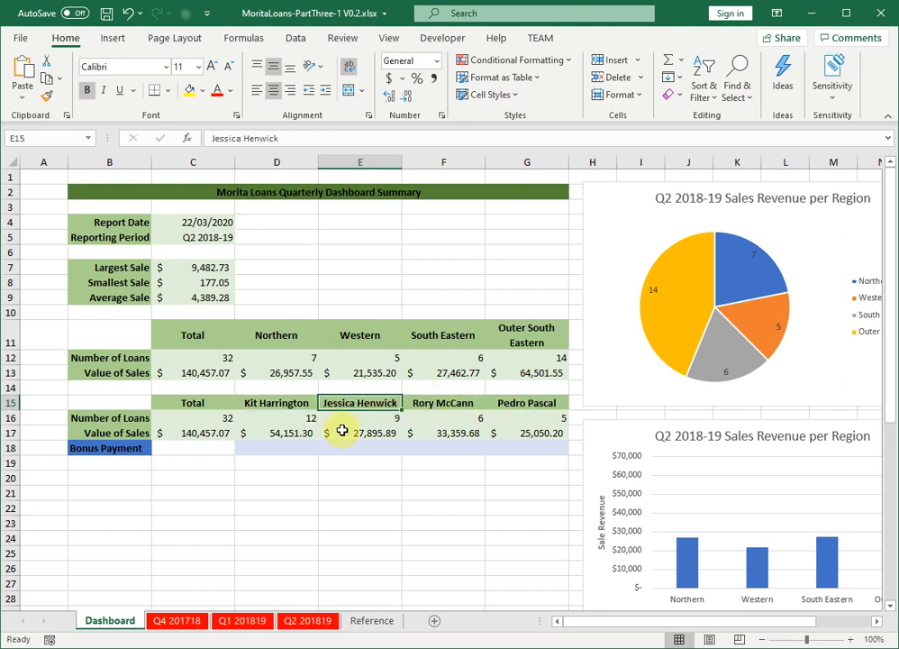
# Search for the SUMIF function and insert it into the first consultant's Bonus Payment cell, D18, on the Dashboard
pyautogui.click(275, 449)
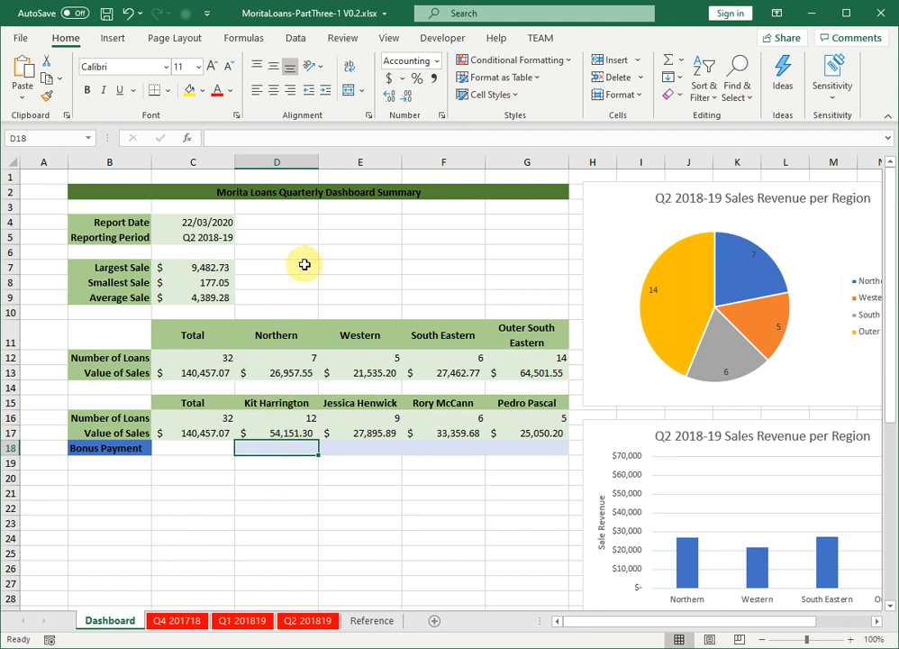
pyautogui.click(188, 141)
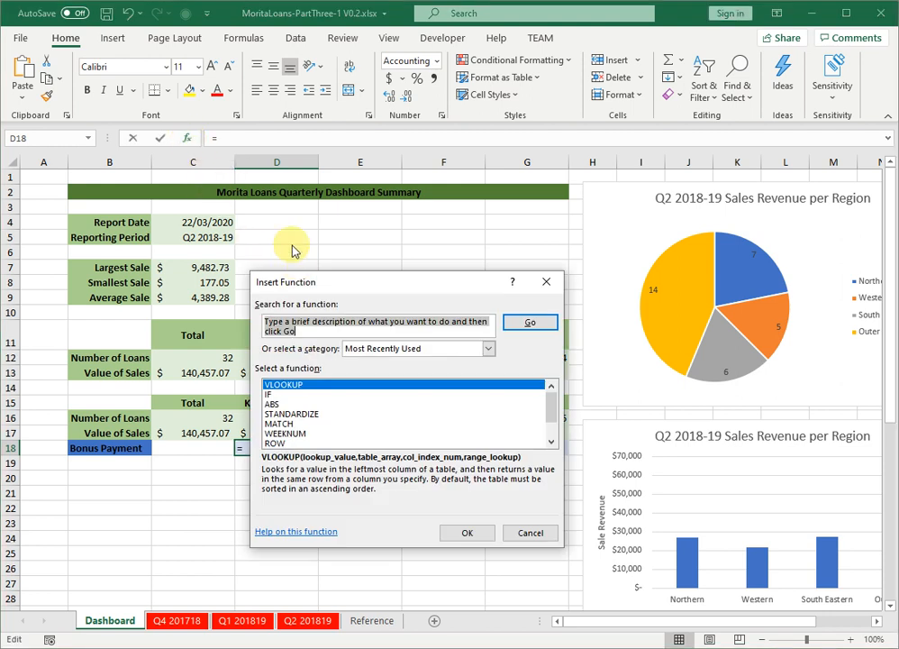
pyautogui.write('s')
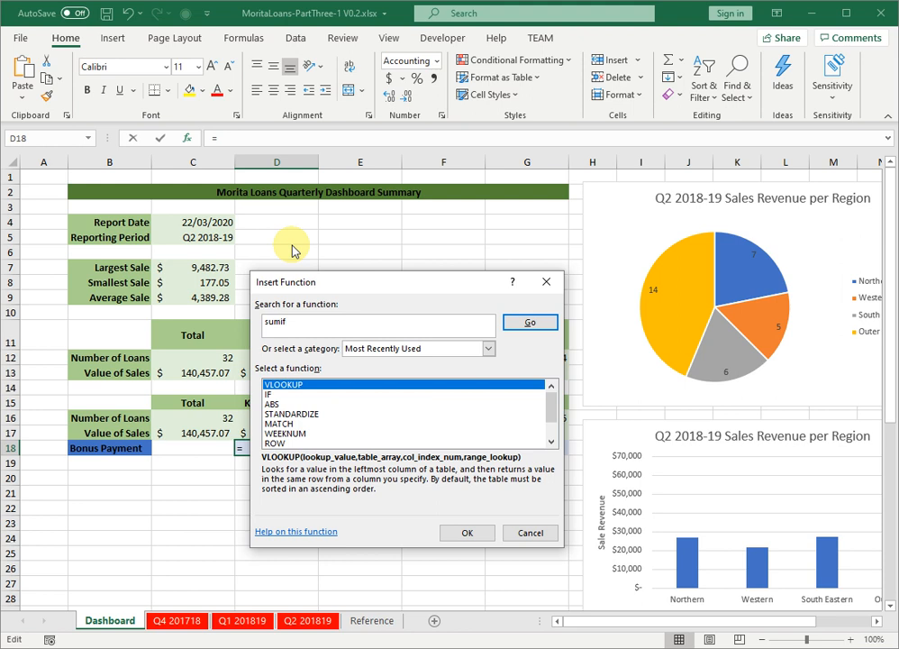
pyautogui.write('umif')
pyautogui.click(529, 324)
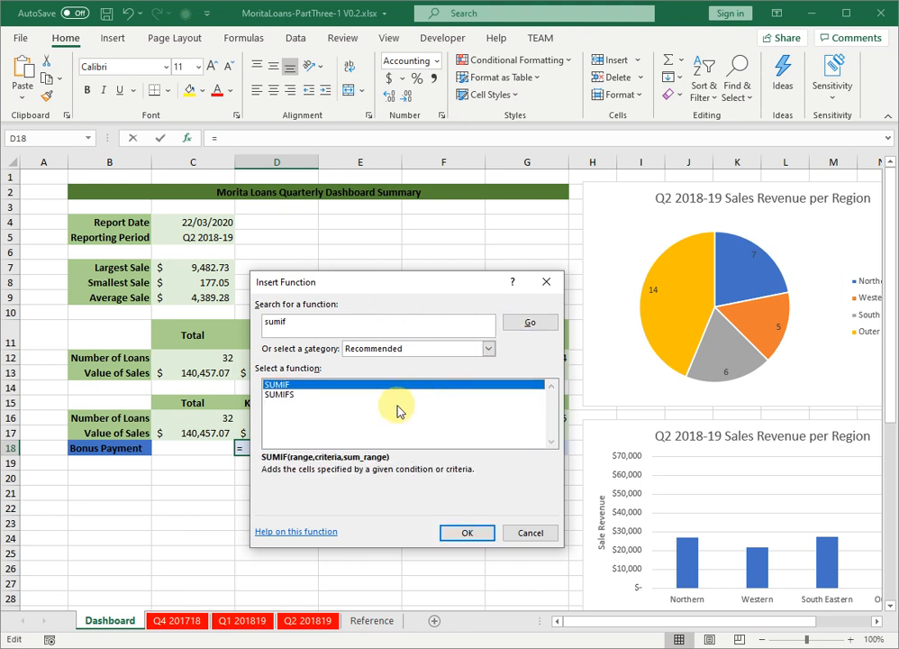
pyautogui.doubleClick(337, 384)
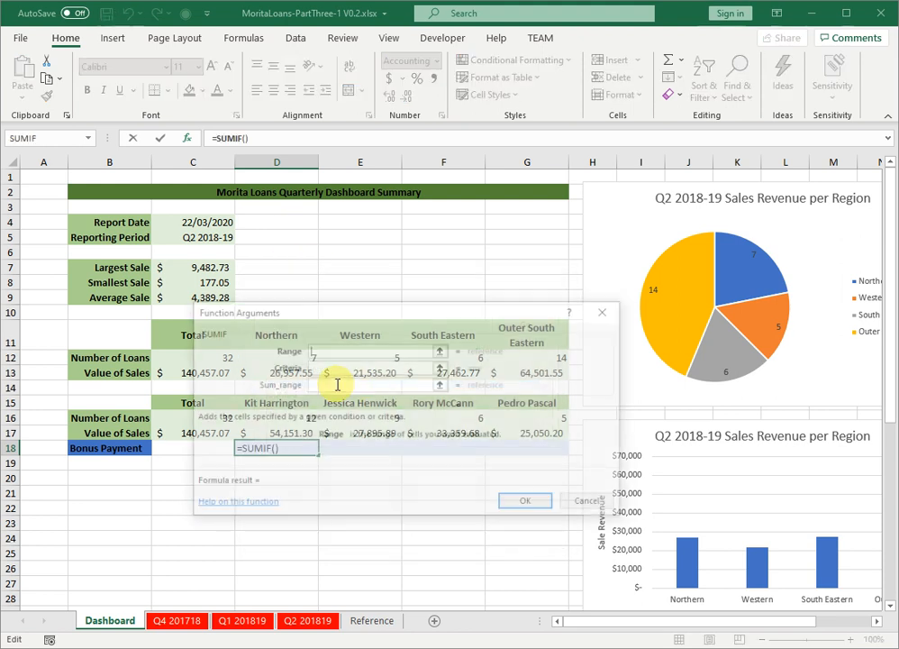
pyautogui.moveTo(391, 311); pyautogui.dragTo(581, 368)
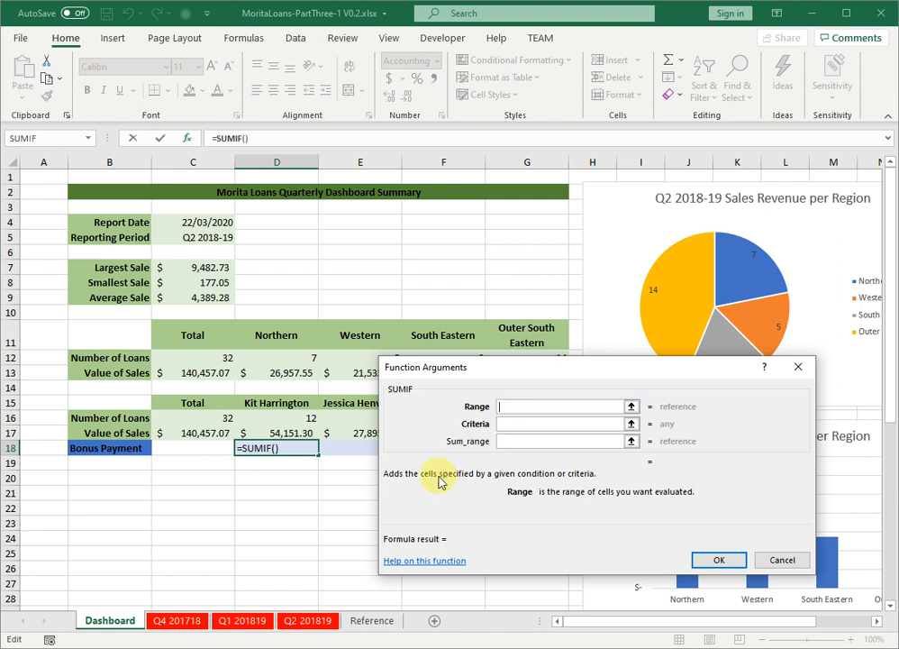
# Set the SUMIF Range to the consultant cells B2:B33 on the Q2 201819 sheet as an absolute reference
pyautogui.click(300, 621)
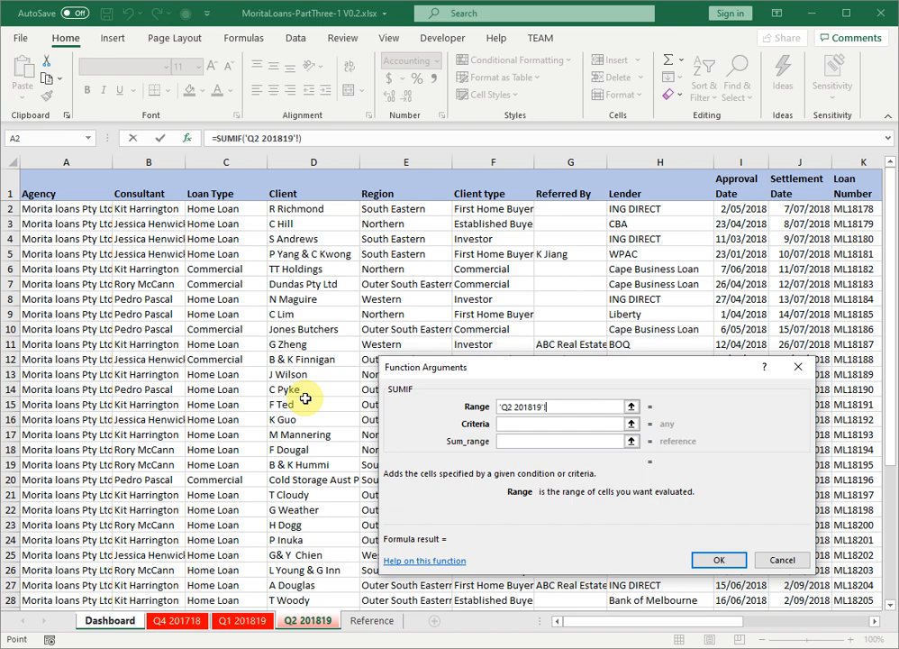
pyautogui.moveTo(152, 210); pyautogui.dragTo(137, 559)
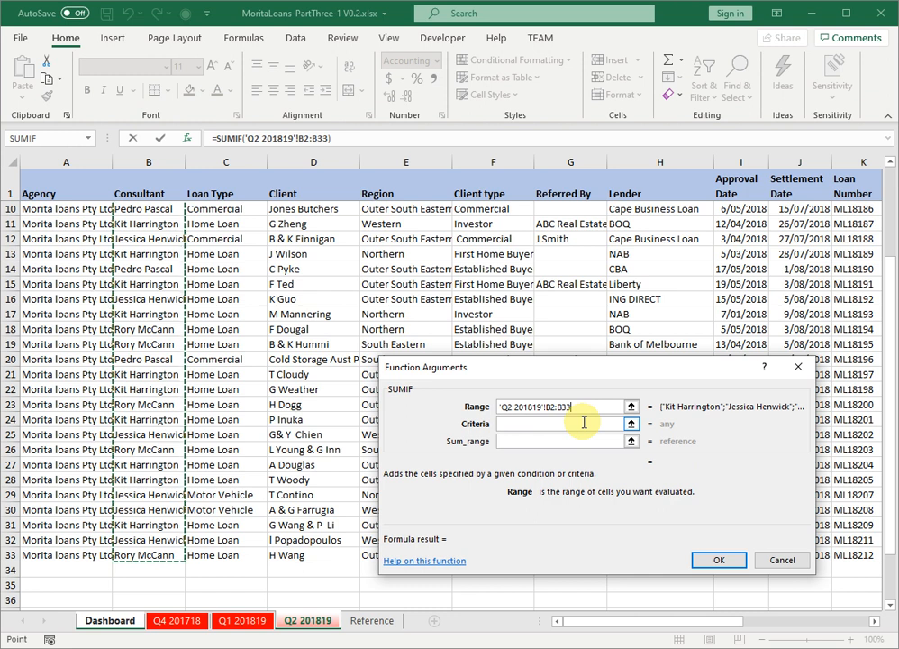
pyautogui.press('F4')
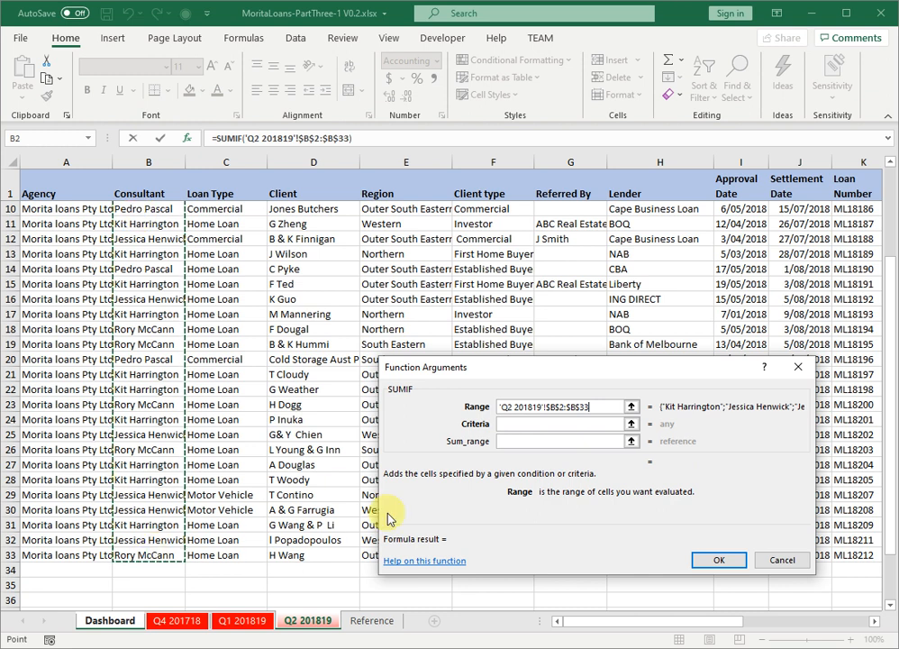
# Set the Sum_range to the Total Bonus cells V2:V33 on the Q2 201819 sheet as an absolute reference
pyautogui.click(516, 441)
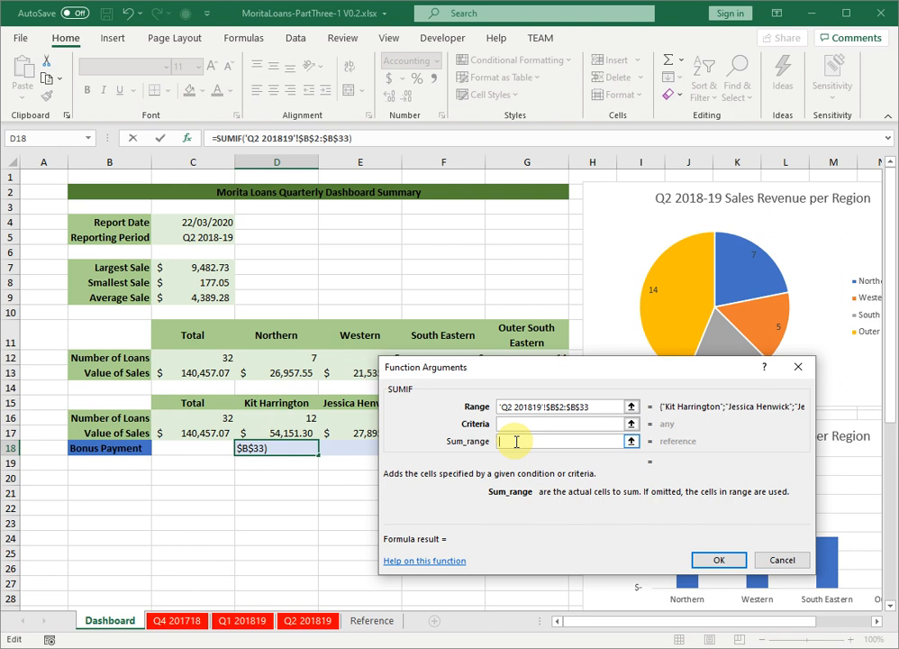
pyautogui.click(313, 622)
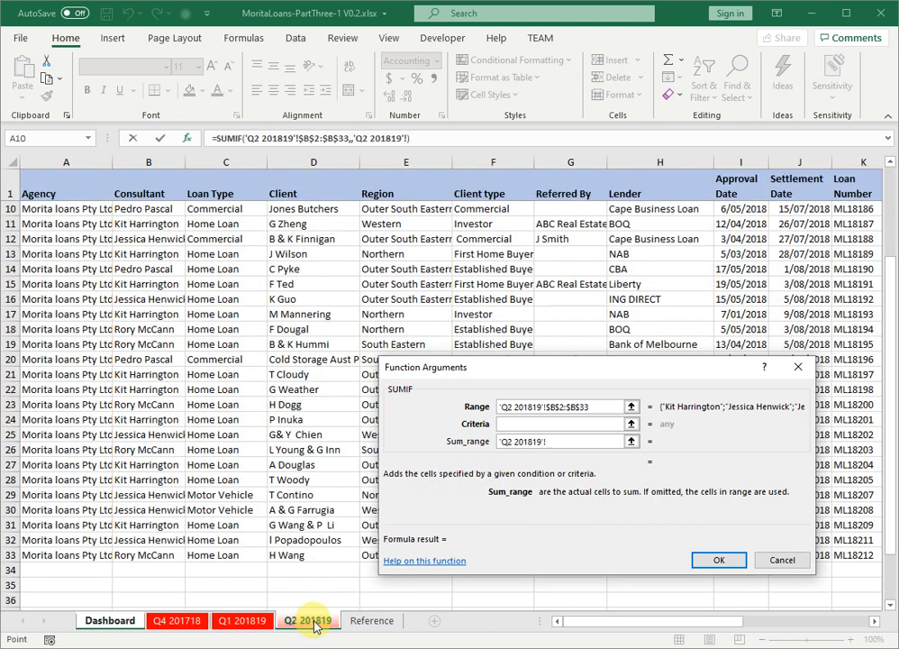
pyautogui.moveTo(628, 630); pyautogui.dragTo(783, 590)
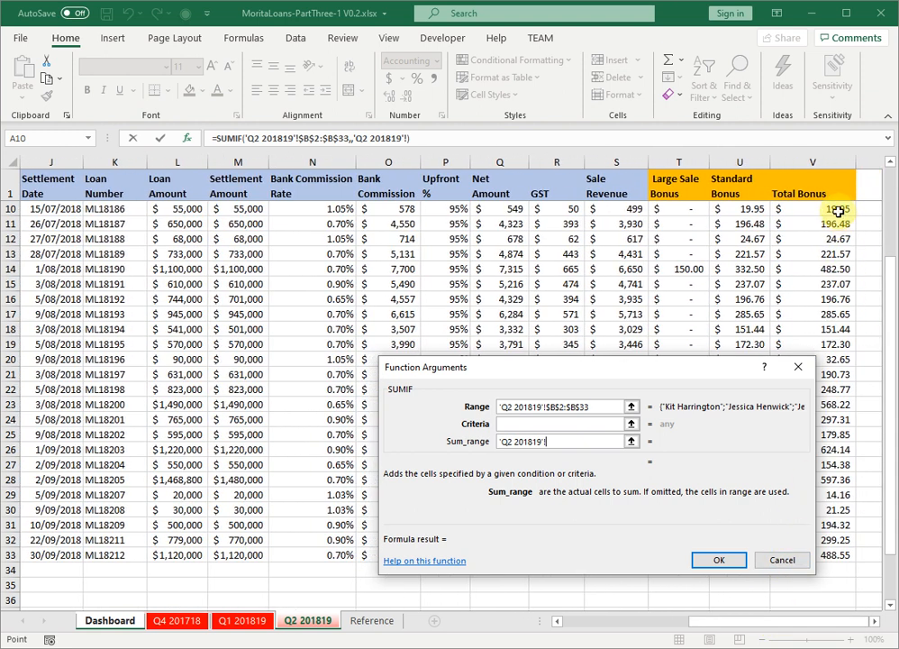
pyautogui.click(837, 207)
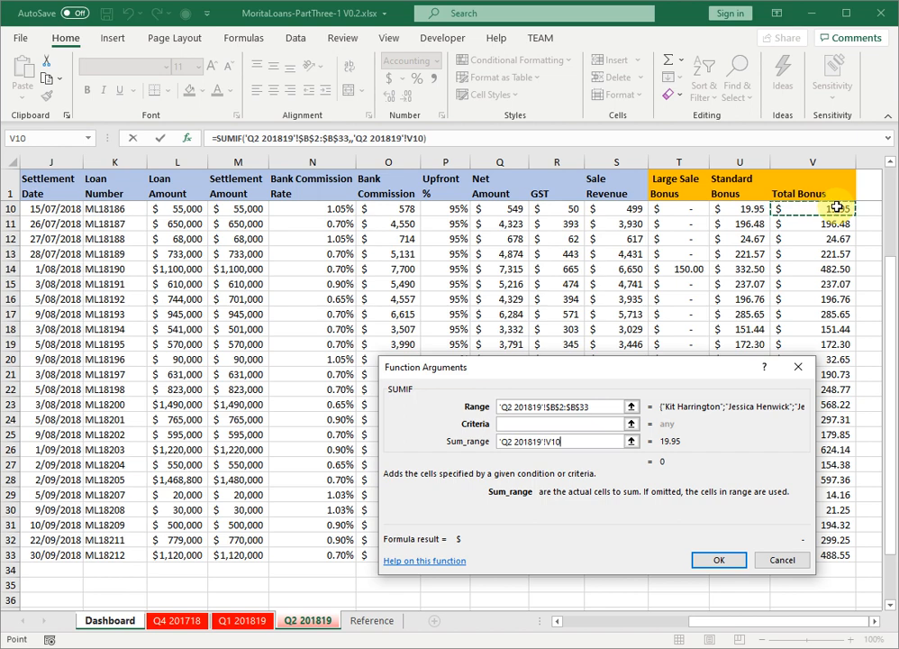
pyautogui.scroll(3, 837, 208)
pyautogui.moveTo(826, 207); pyautogui.dragTo(829, 586)
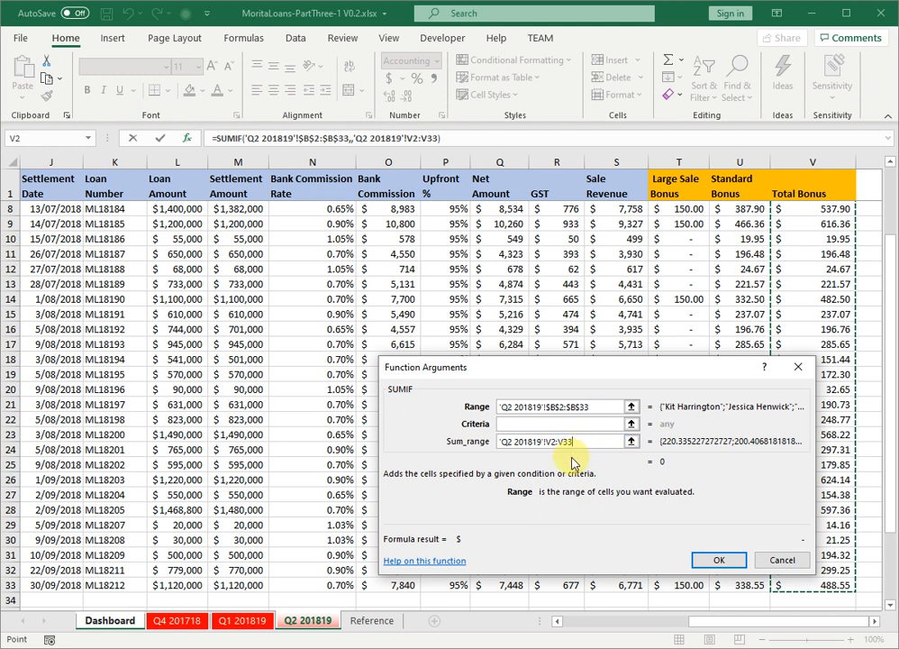
pyautogui.press('F4')
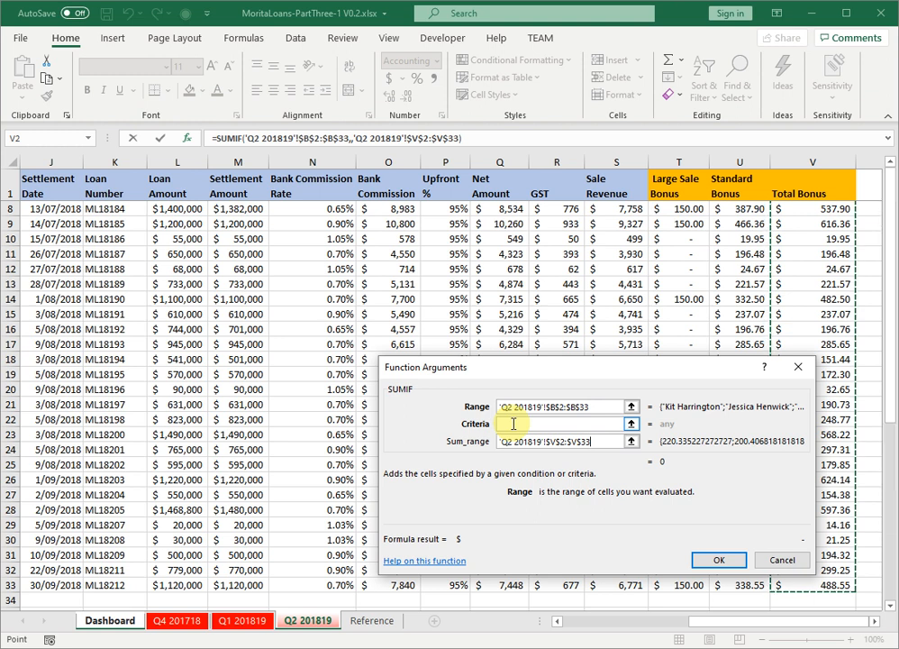
# Complete the SUMIF with the relative reference D15 as Criteria and fill the formula from D18 across to G18
pyautogui.click(514, 424)
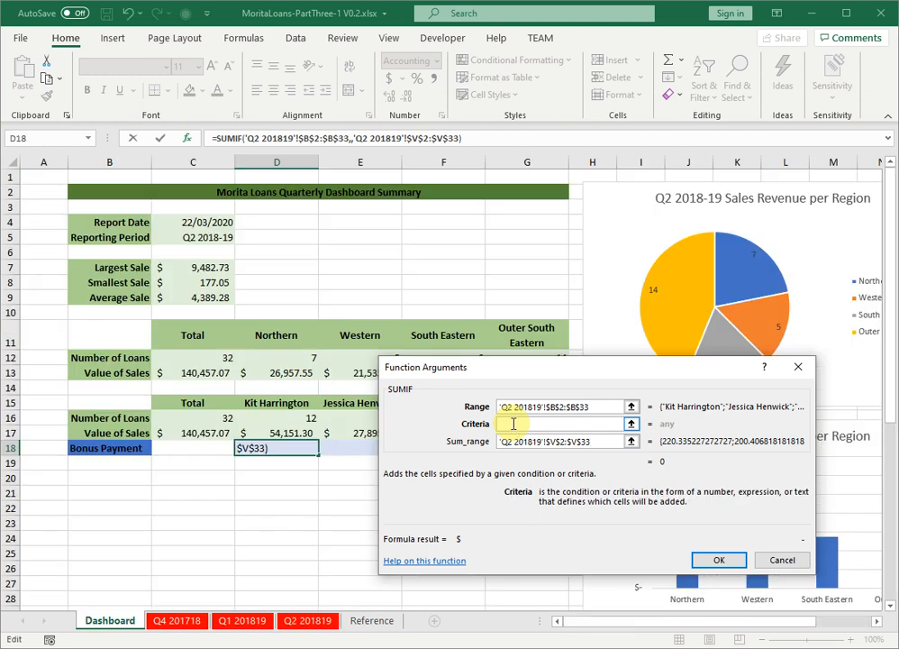
pyautogui.click(272, 404)
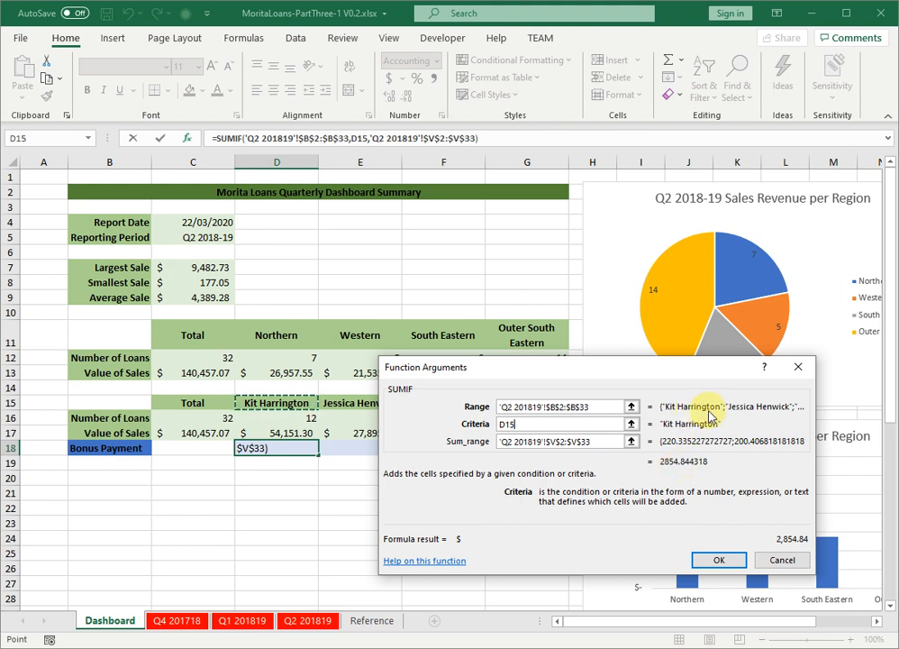
pyautogui.click(718, 561)
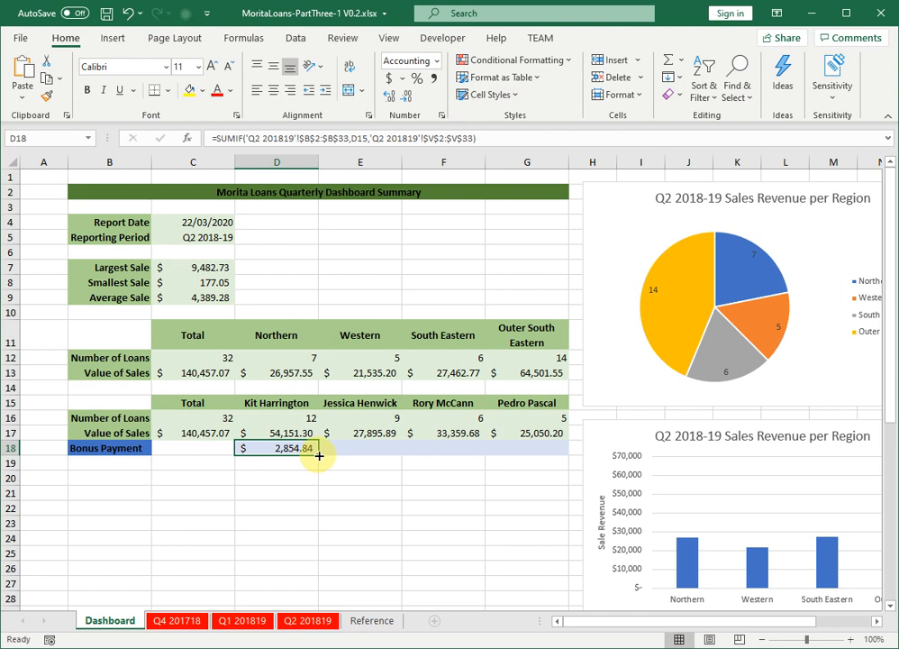
pyautogui.moveTo(319, 456); pyautogui.dragTo(538, 456)
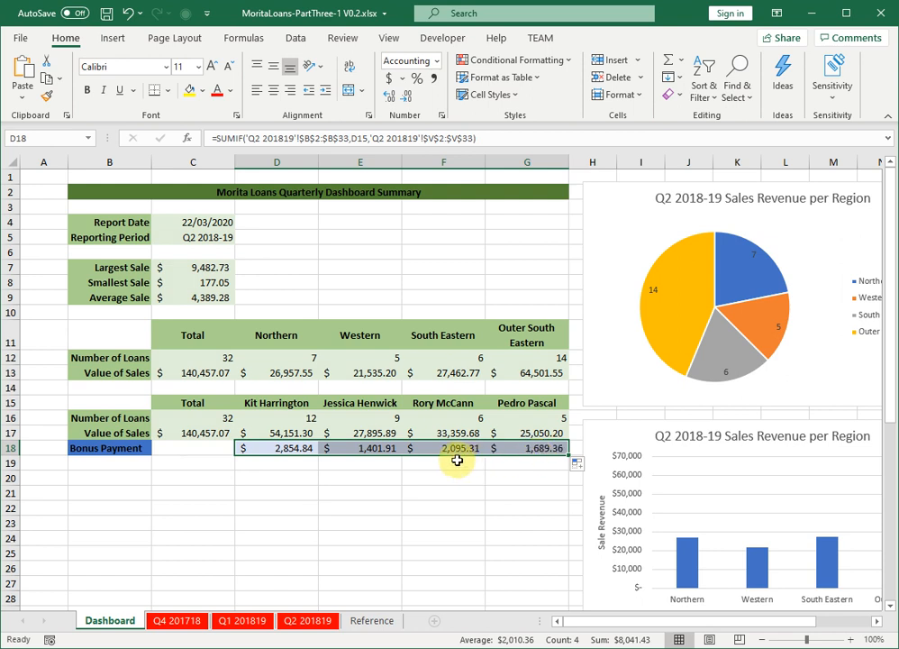
# Check the cell references in the SUMIF formulas across the Bonus Payment cells D18 to G18
pyautogui.doubleClick(298, 449)
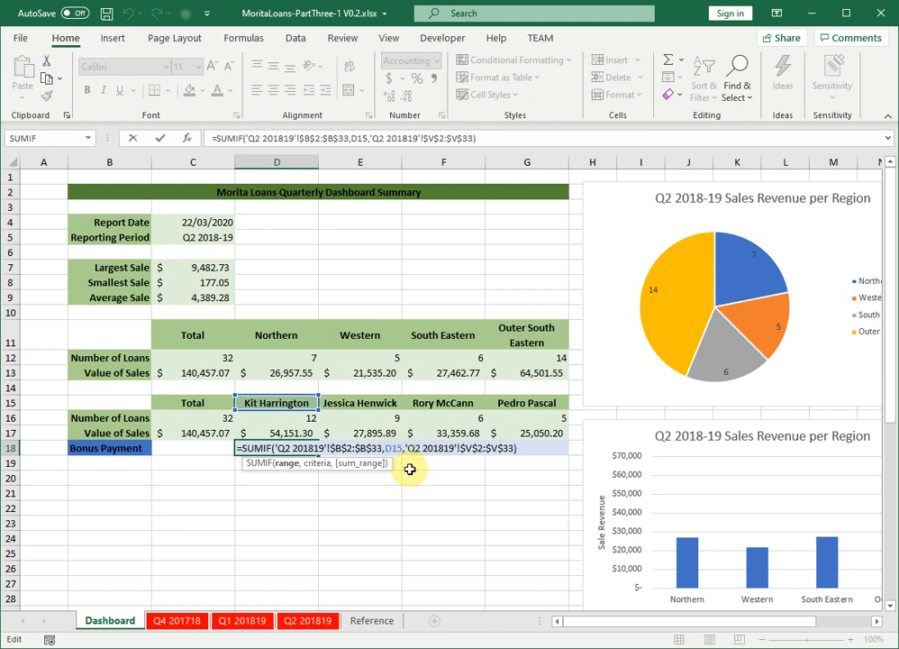
pyautogui.hotkey('ctrl', 'Return')
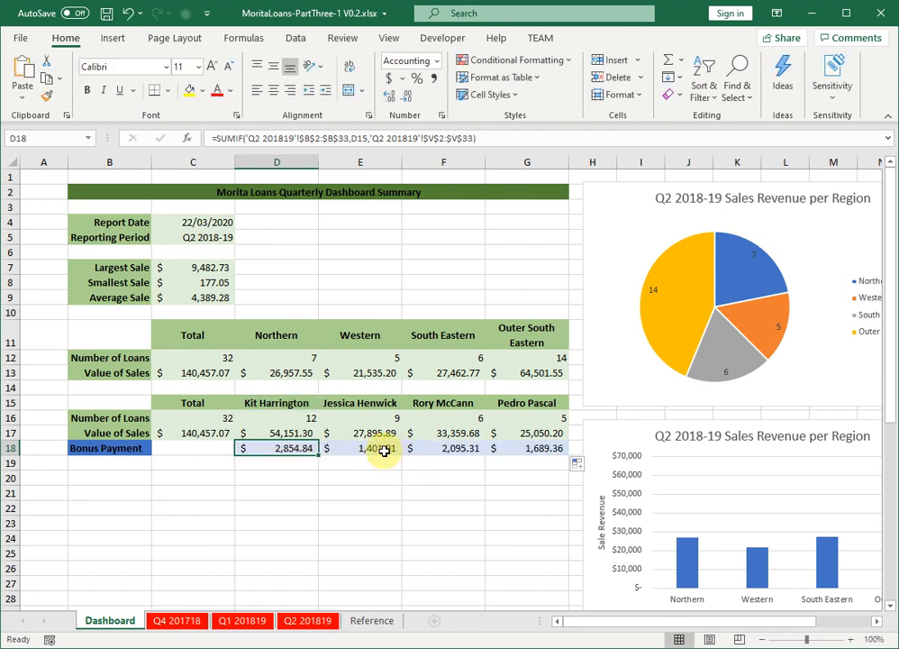
pyautogui.press('Tab')
pyautogui.doubleClick(376, 447)
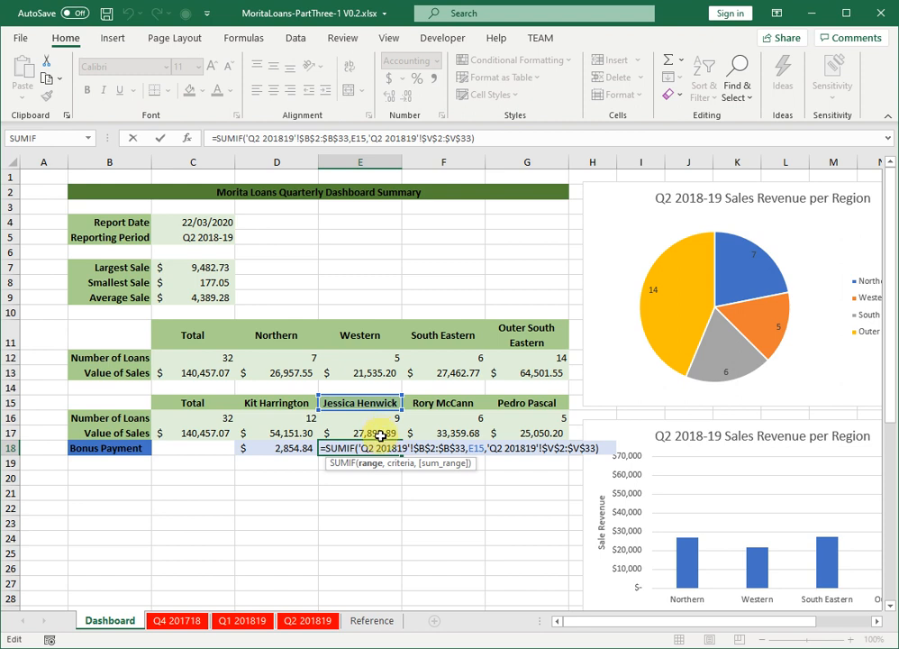
pyautogui.hotkey('ctrl', 'Return')
pyautogui.click(448, 448)
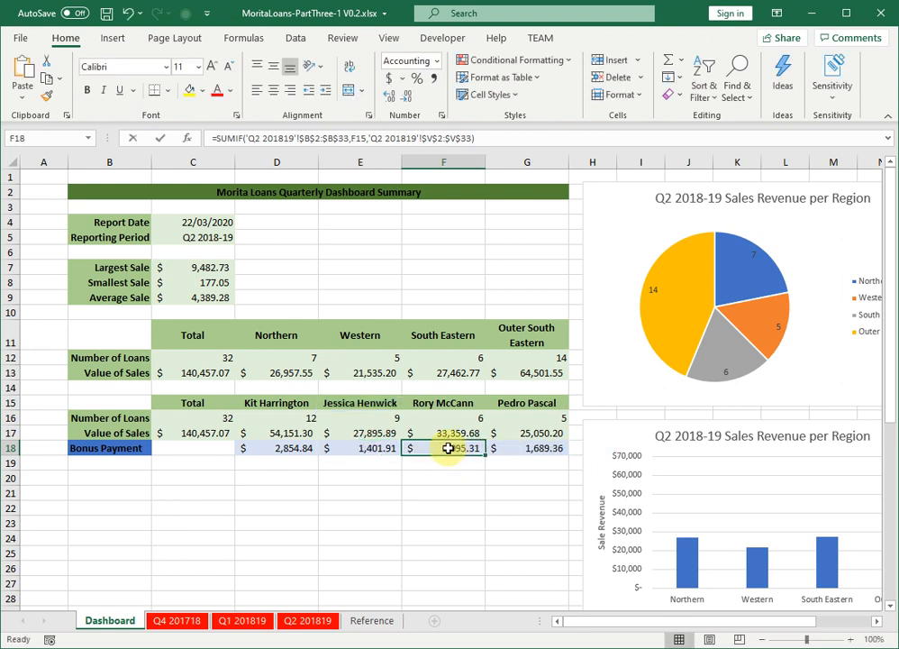
pyautogui.doubleClick(448, 448)
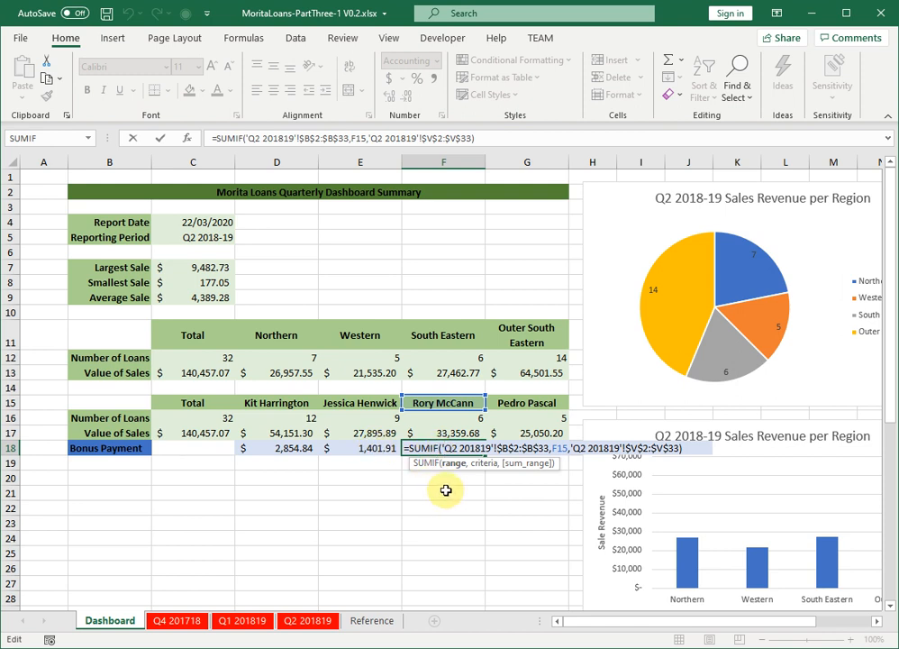
pyautogui.press('Escape')
pyautogui.click(284, 449)
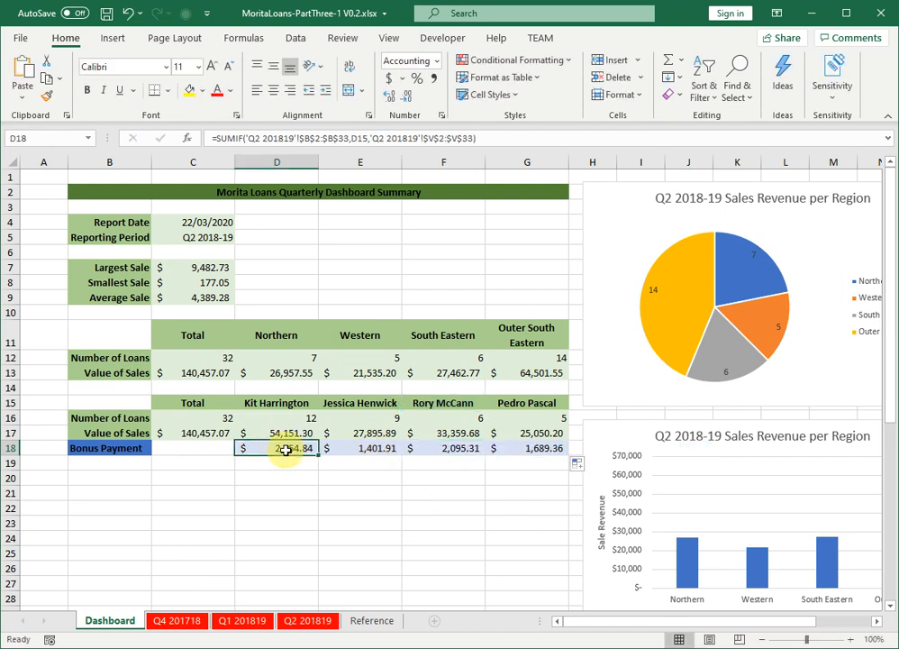
pyautogui.click(365, 447)
pyautogui.click(447, 448)
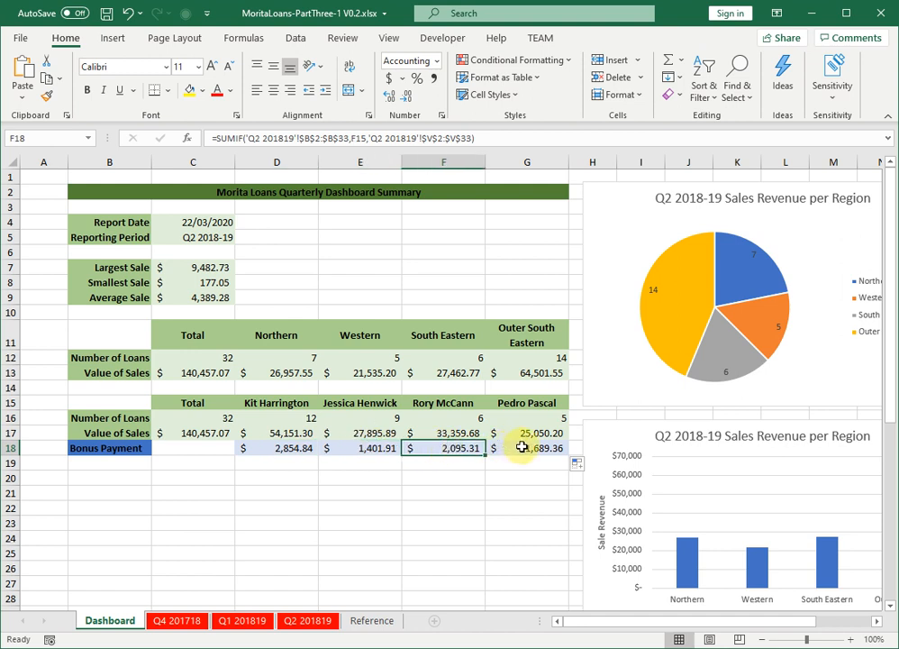
pyautogui.click(522, 448)
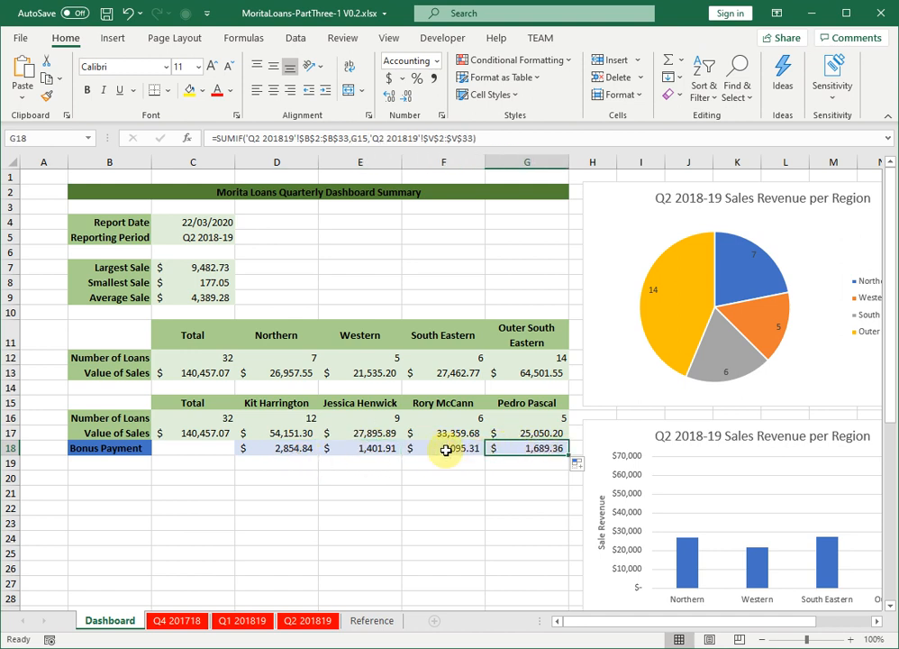
pyautogui.click(282, 450)
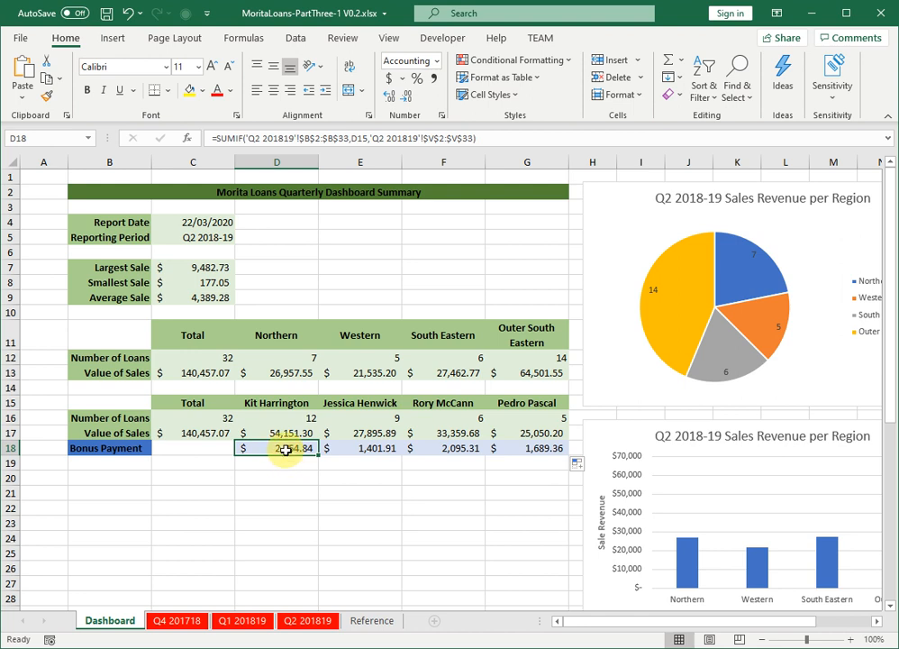
# Review the Range argument of the SUMIF function in Dashboard cell D18
pyautogui.click(186, 138)
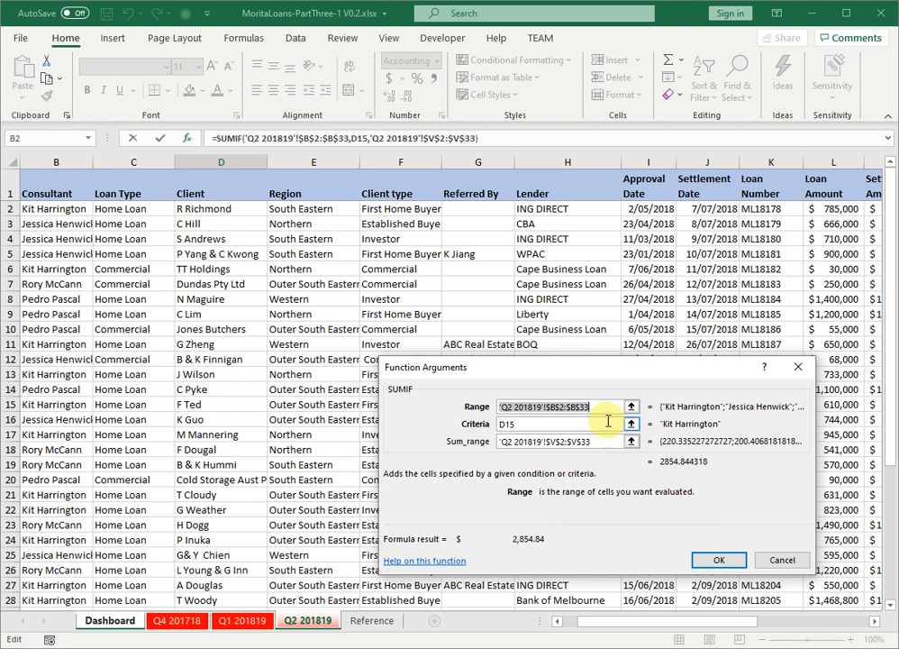
pyautogui.moveTo(594, 407); pyautogui.dragTo(501, 406)
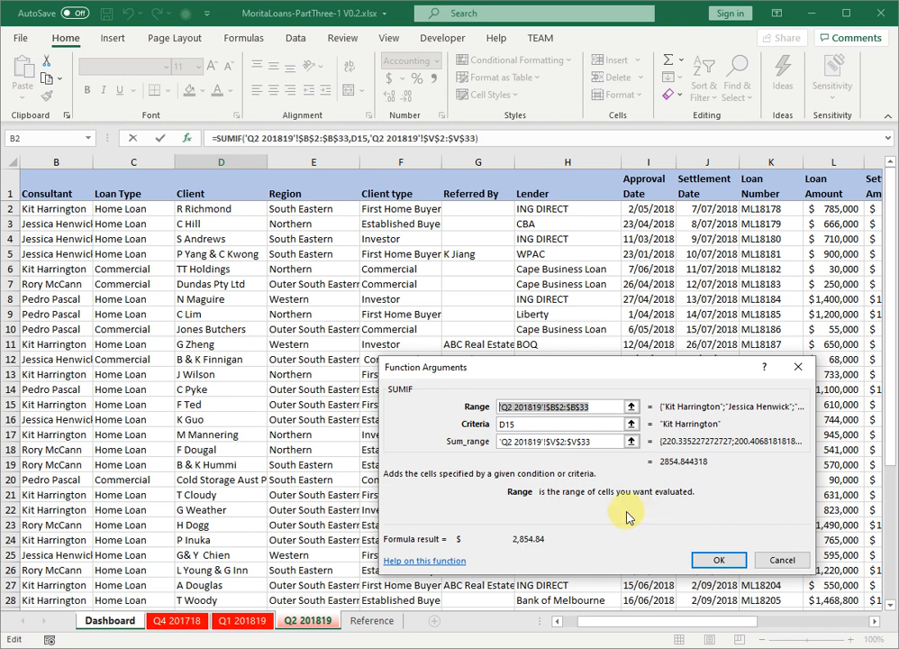
pyautogui.press('Return')
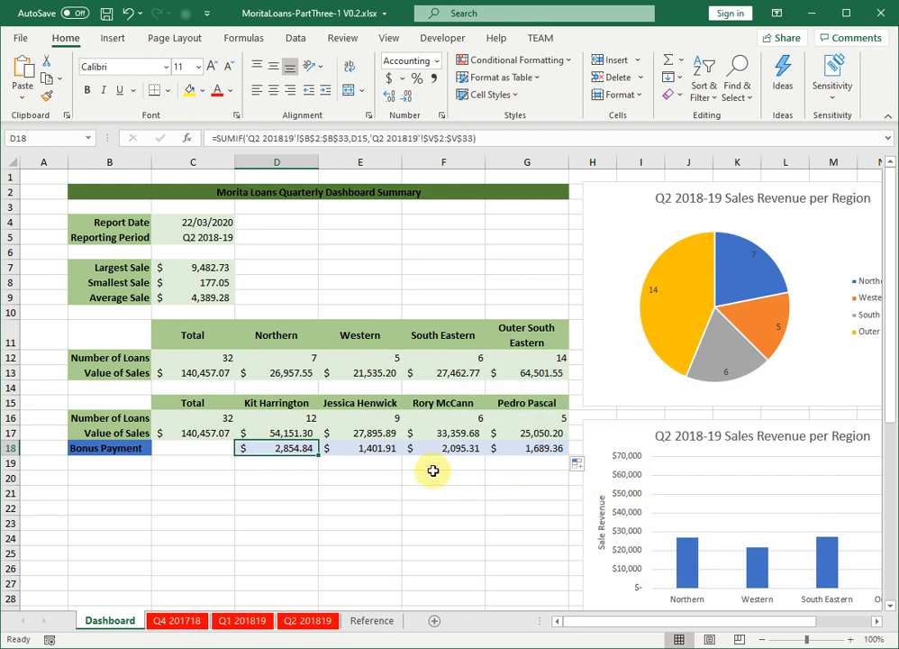
# Name the consultant cells B2:B33 on the Q2 201819 sheet consultantList and verify that the name selects that range
pyautogui.click(309, 620)
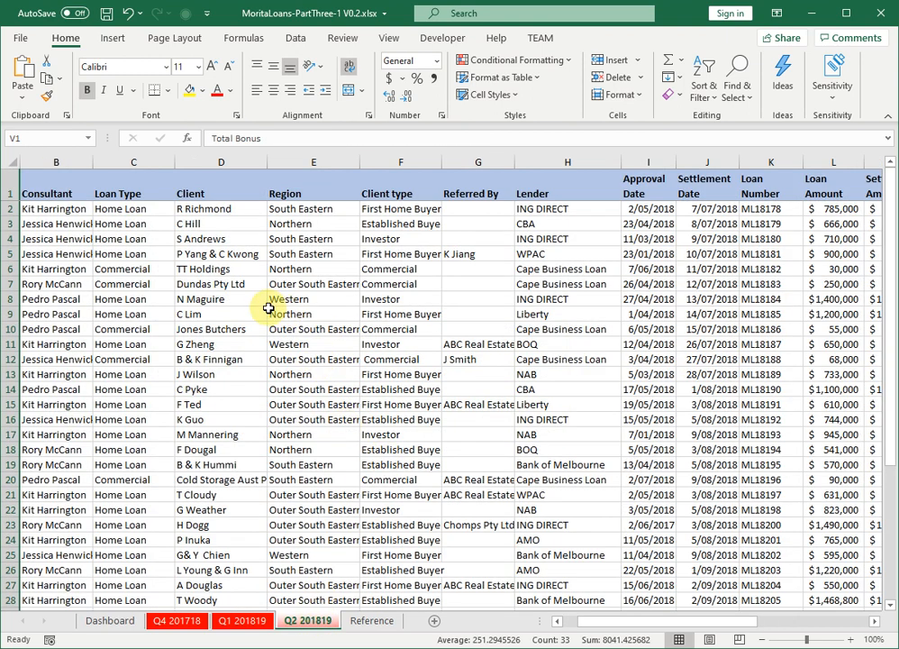
pyautogui.moveTo(57, 207); pyautogui.dragTo(56, 574)
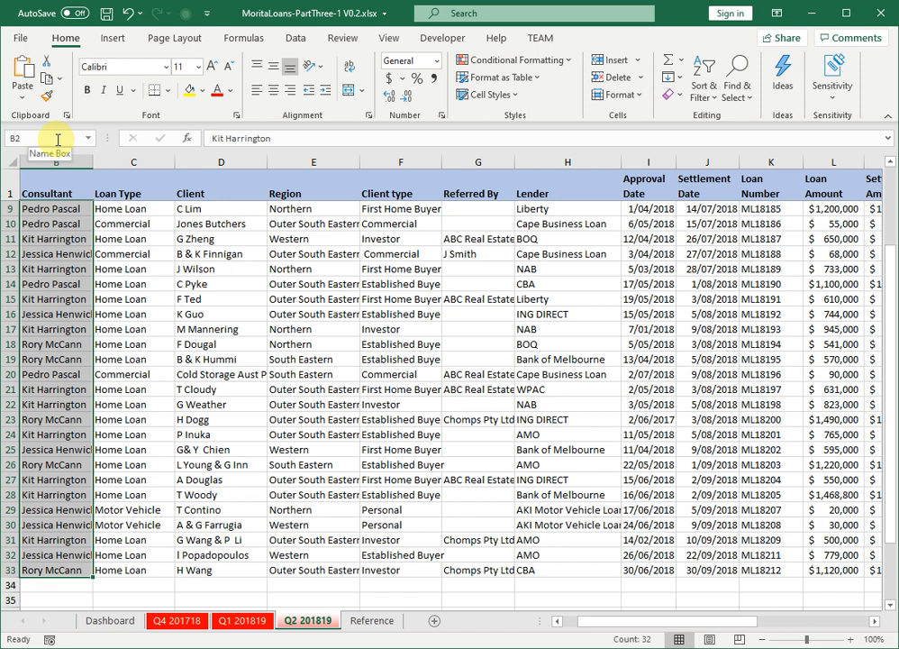
pyautogui.click(57, 139)
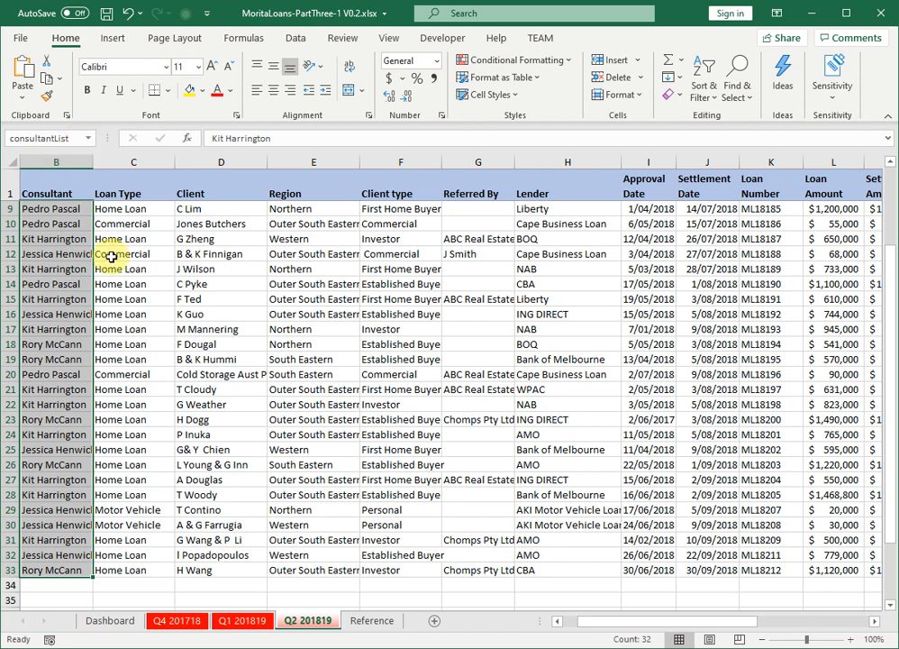
pyautogui.click(310, 285)
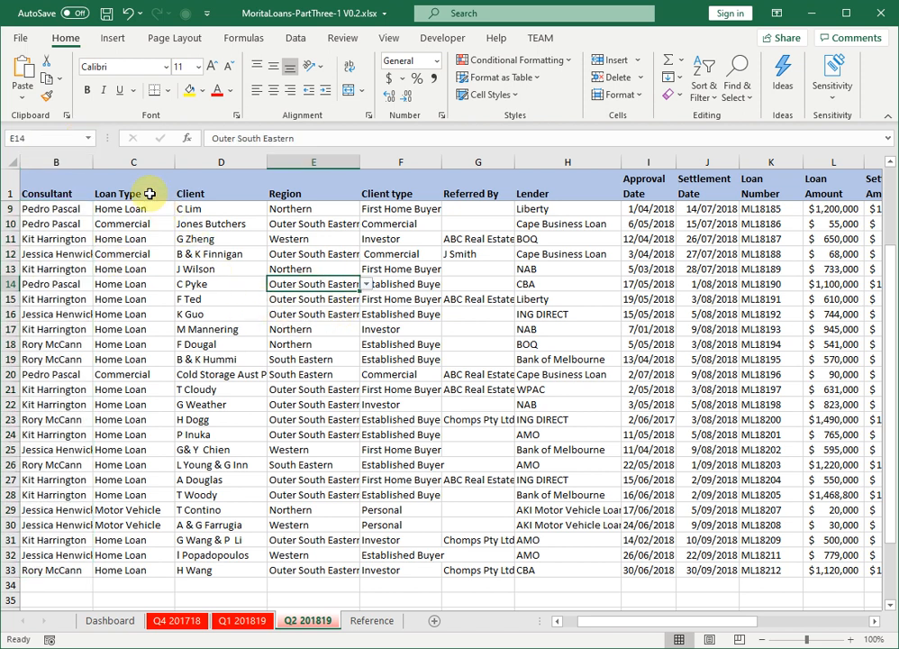
pyautogui.click(89, 141)
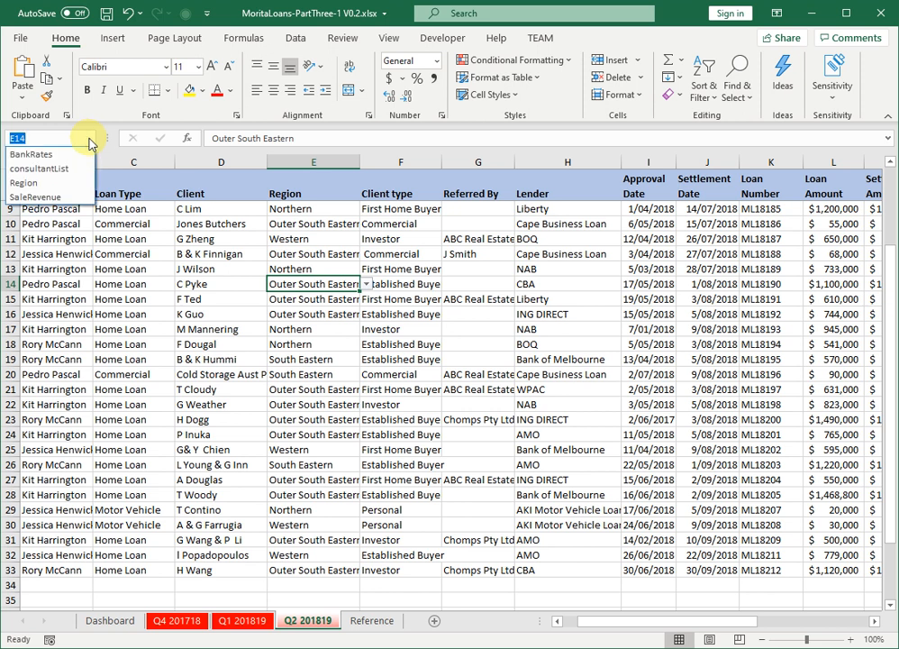
pyautogui.click(53, 169)
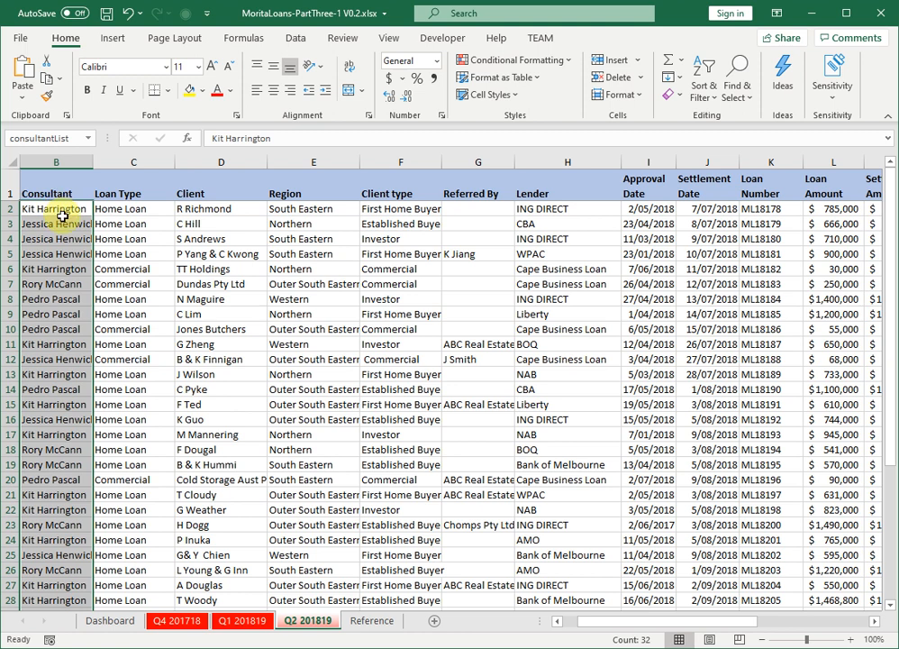
# Name the Total Bonus cells V2:V33 on the Q2 201819 sheet consultantBonus and verify that the name selects that range
pyautogui.moveTo(584, 628); pyautogui.dragTo(720, 626)
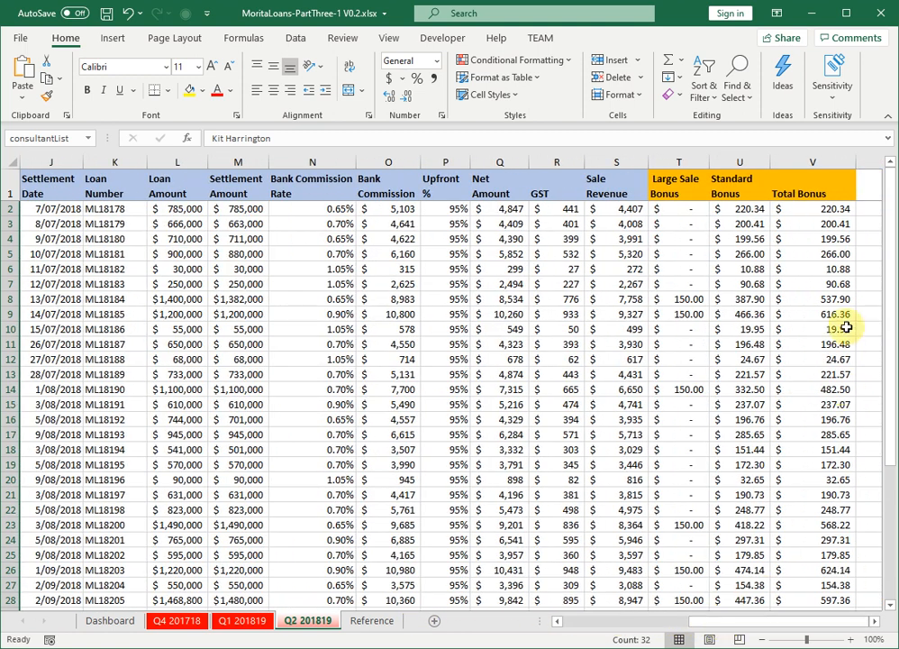
pyautogui.moveTo(824, 210); pyautogui.dragTo(816, 585)
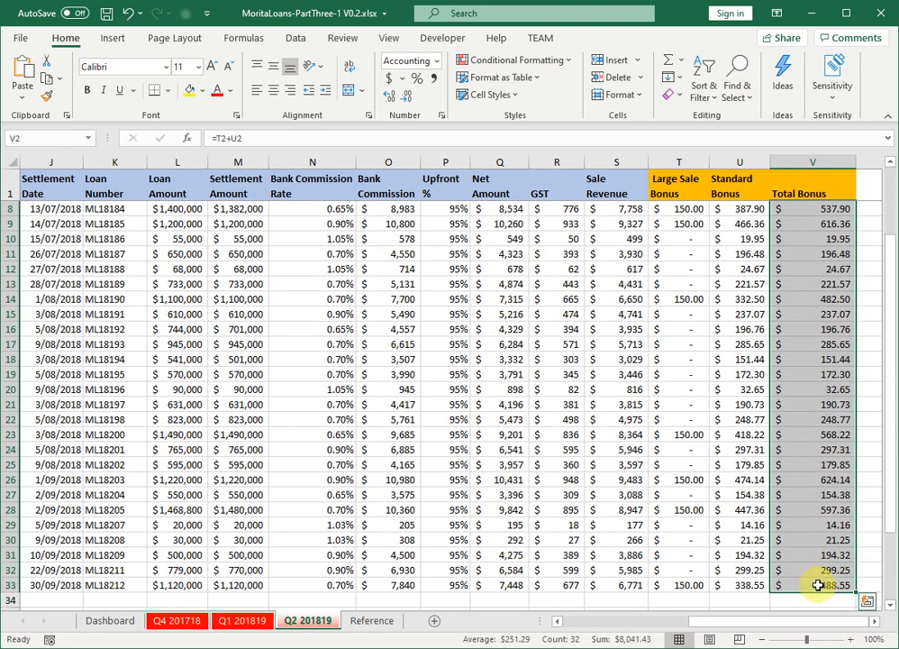
pyautogui.click(54, 140)
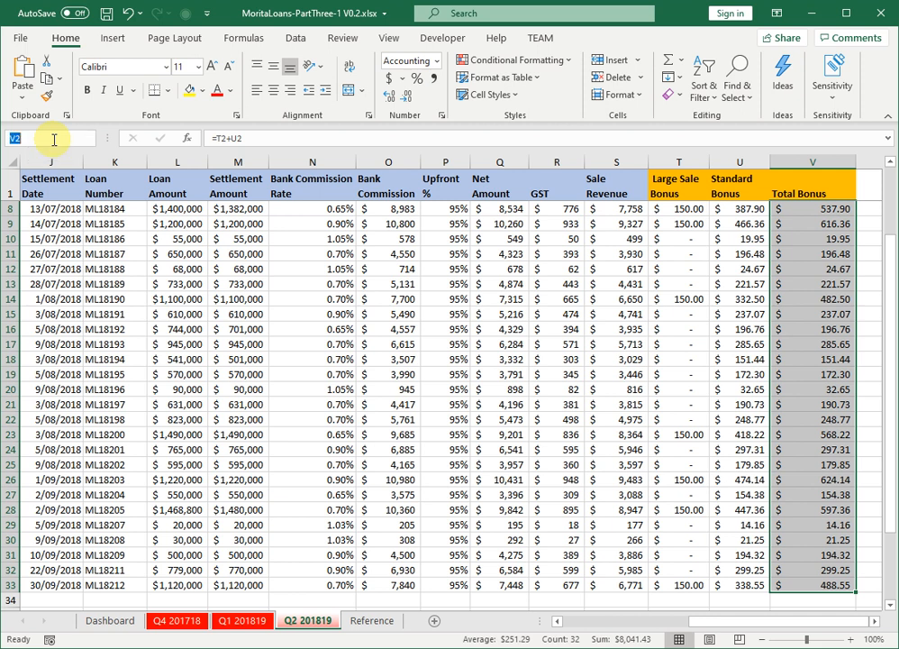
pyautogui.write('consultantBonus')
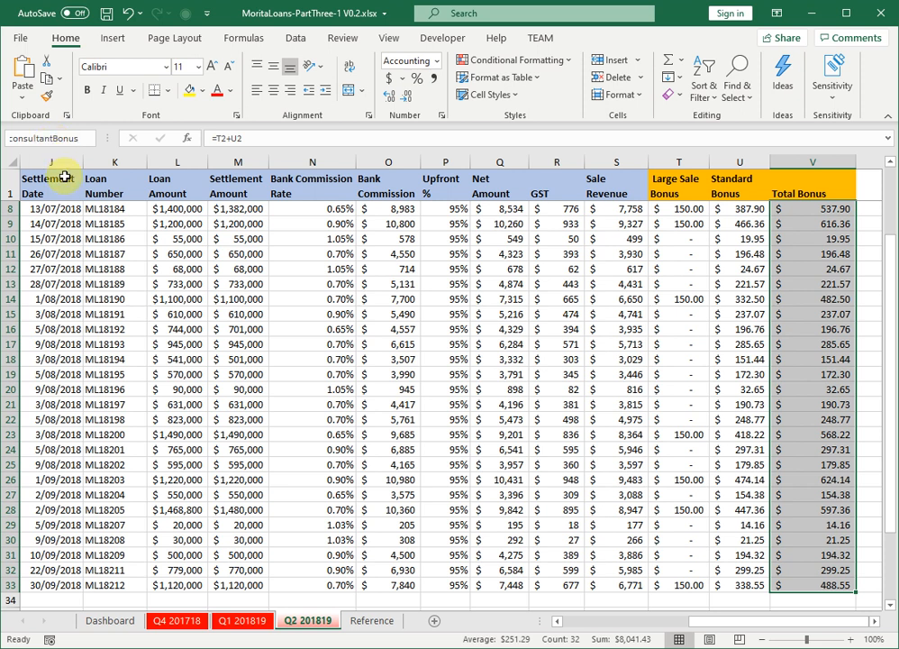
pyautogui.press('Return')
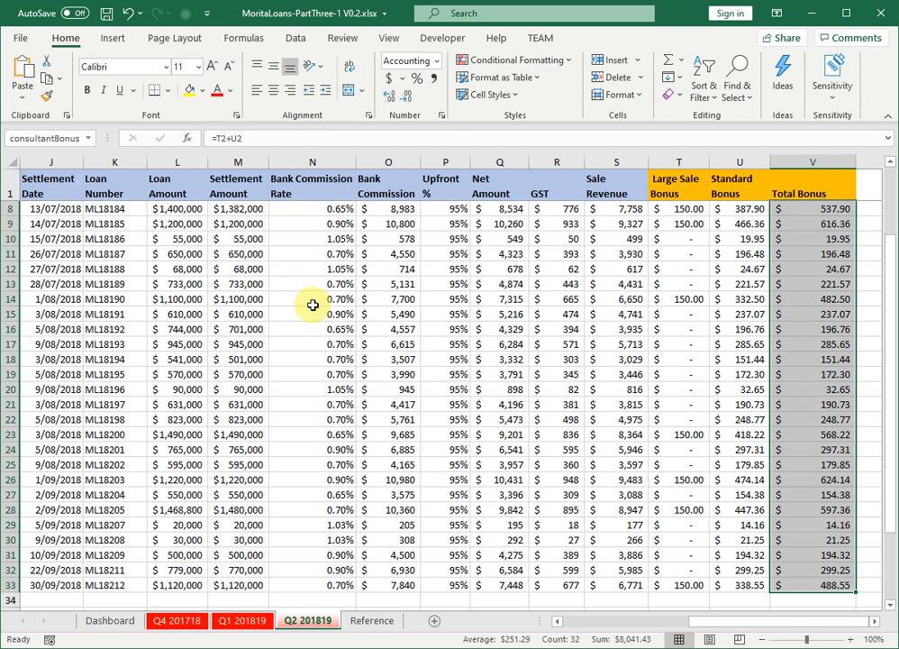
pyautogui.click(227, 285)
pyautogui.click(88, 137)
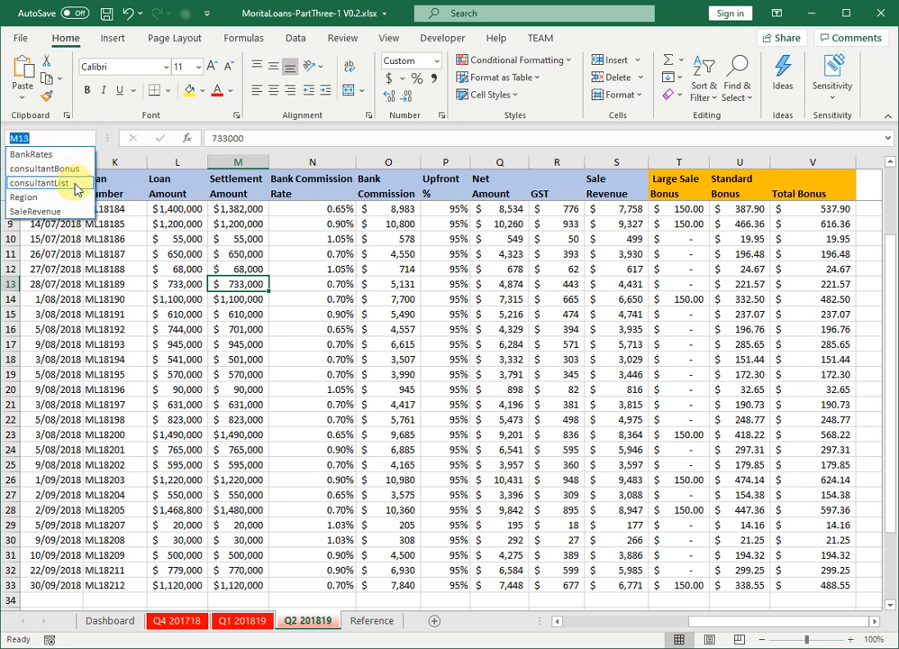
pyautogui.click(72, 169)
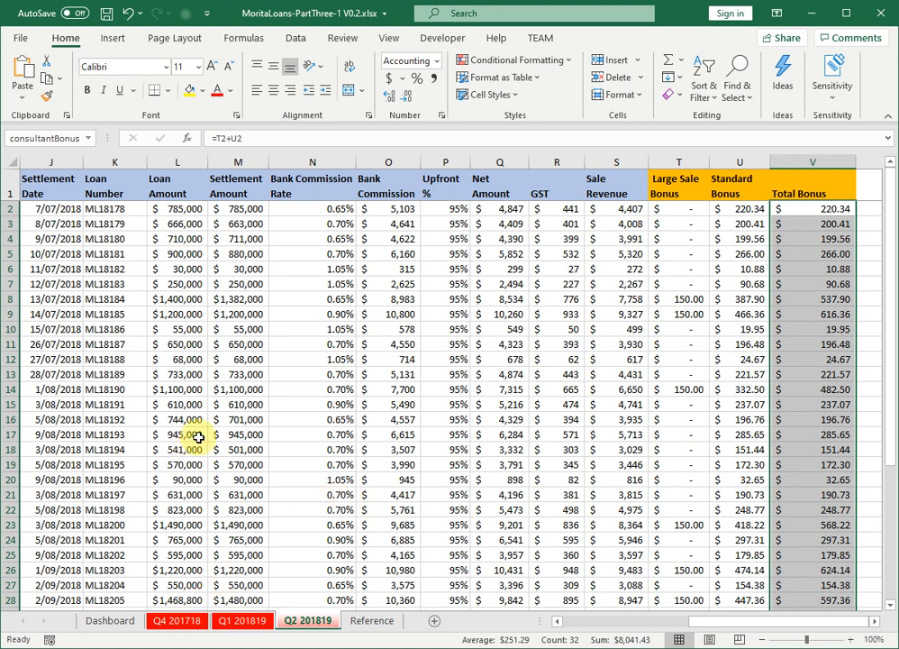
pyautogui.hotkey('ctrl', 'Home')
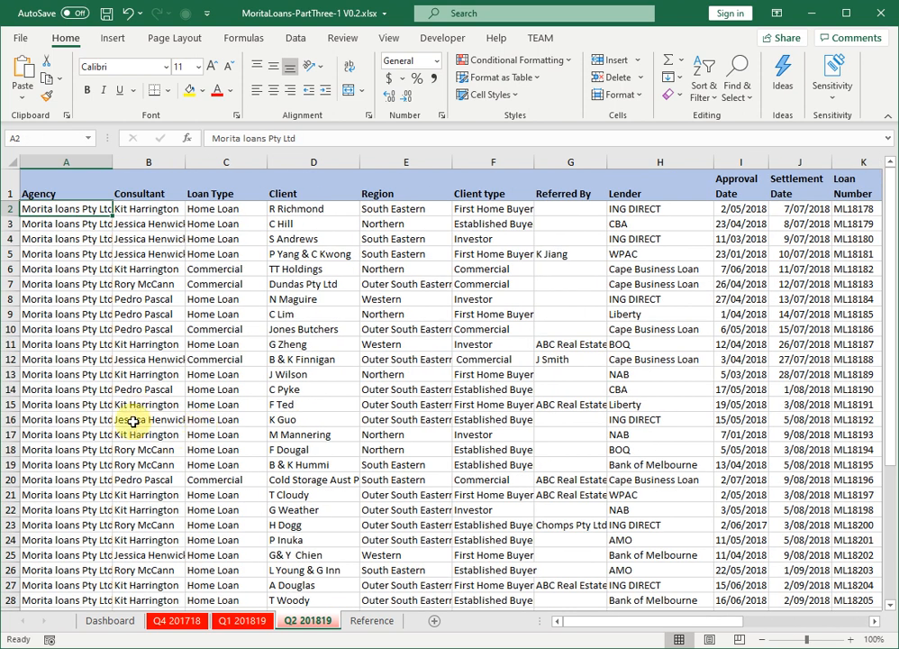
# Edit the SUMIF in Dashboard cell D18 to use consultantList as the Range and consultantBonus as the Sum_range
pyautogui.click(119, 622)
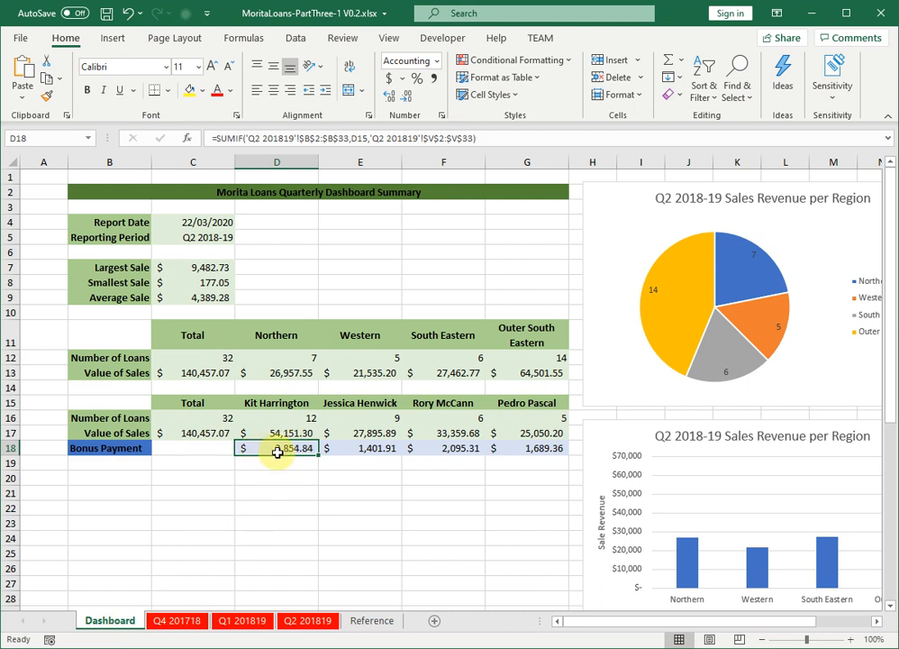
pyautogui.click(189, 145)
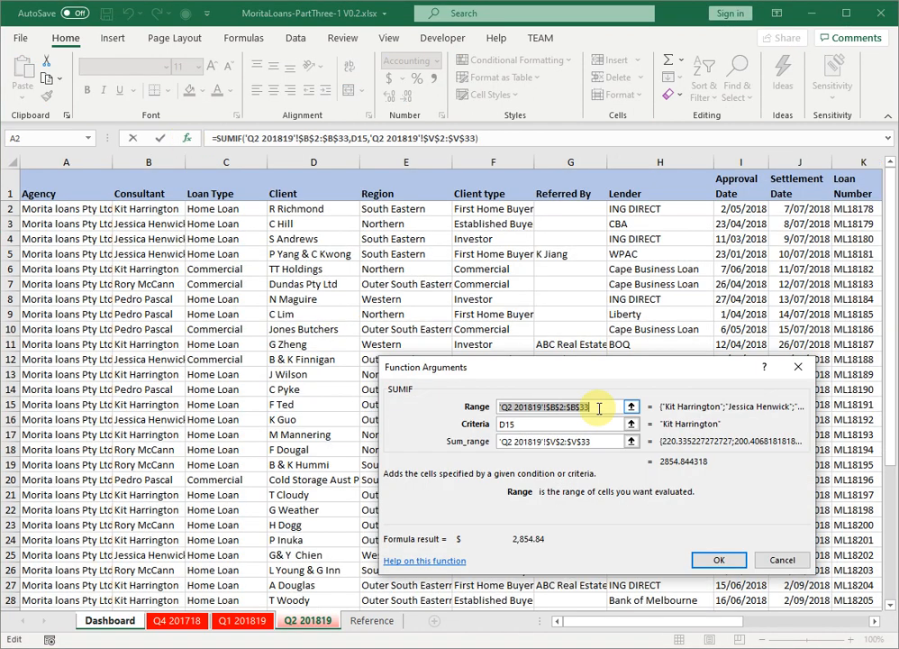
pyautogui.moveTo(598, 408); pyautogui.dragTo(488, 406)
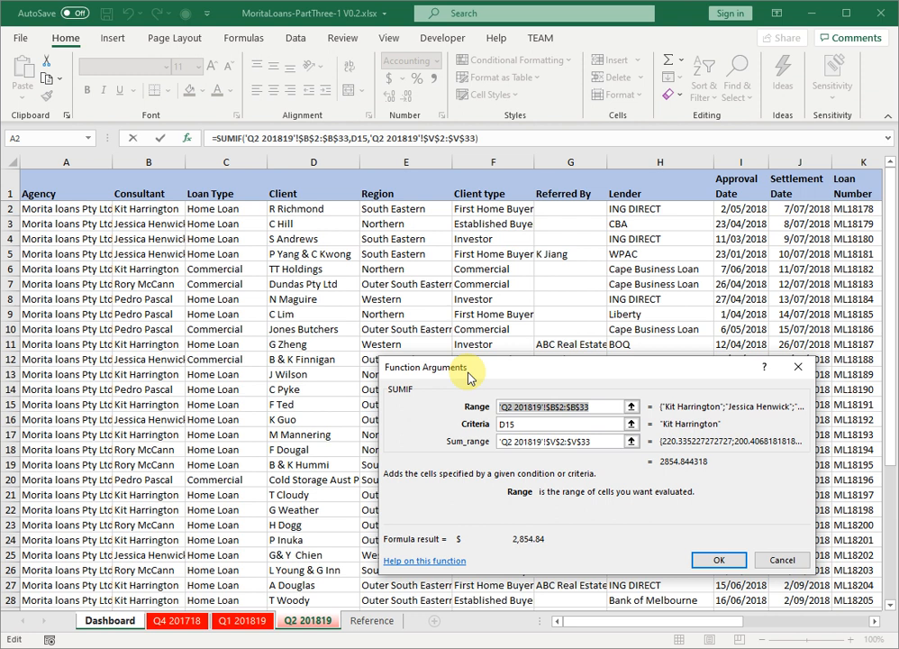
pyautogui.write('consultantList')
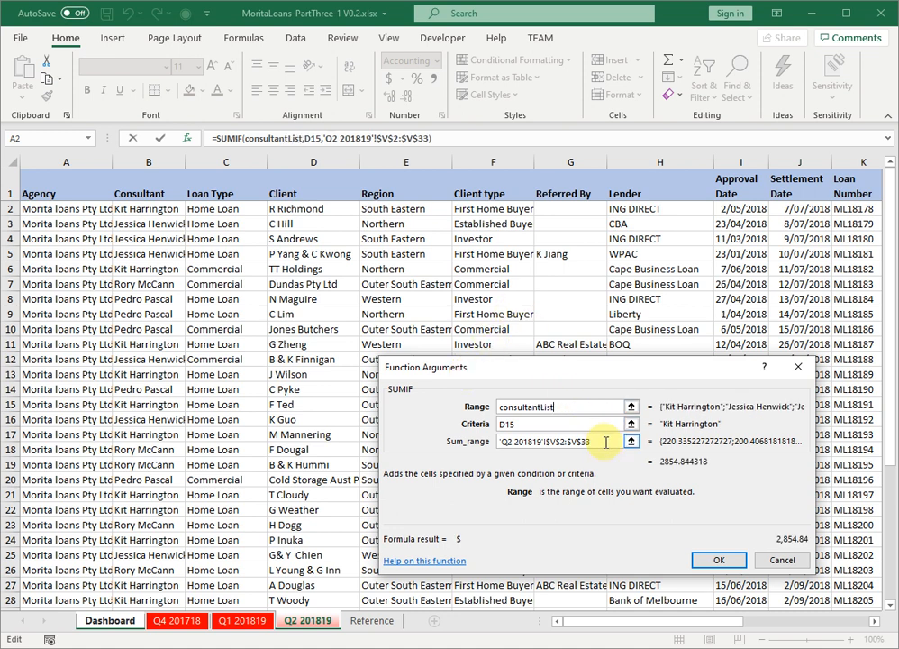
pyautogui.click(580, 441)
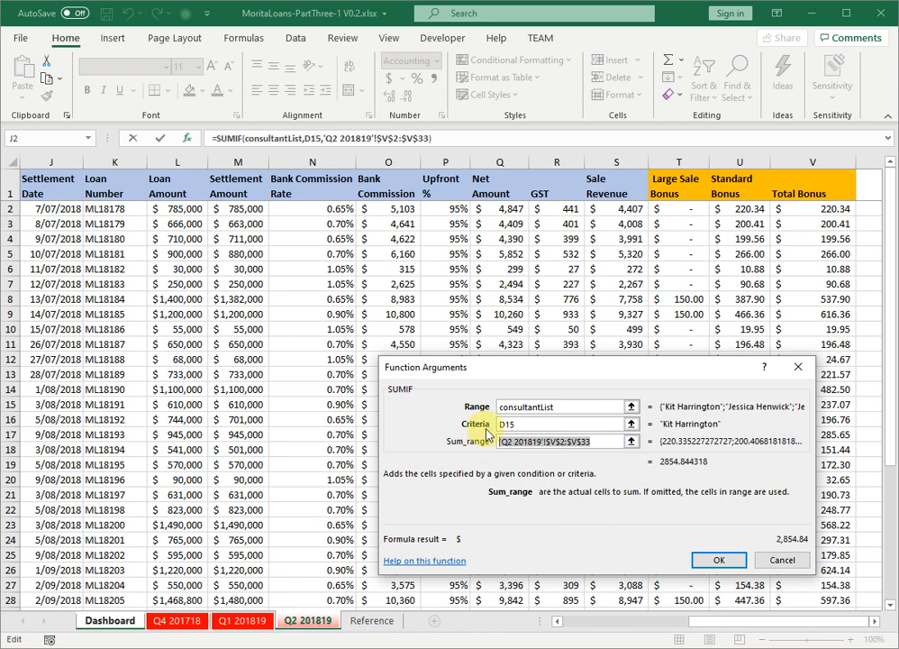
pyautogui.write('consul')
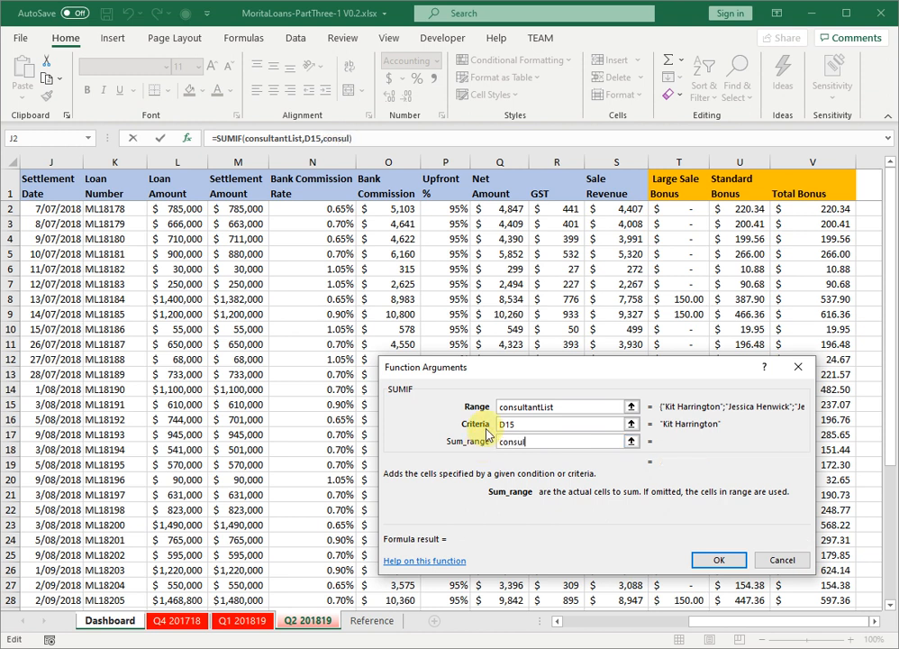
pyautogui.write('tantBonus')
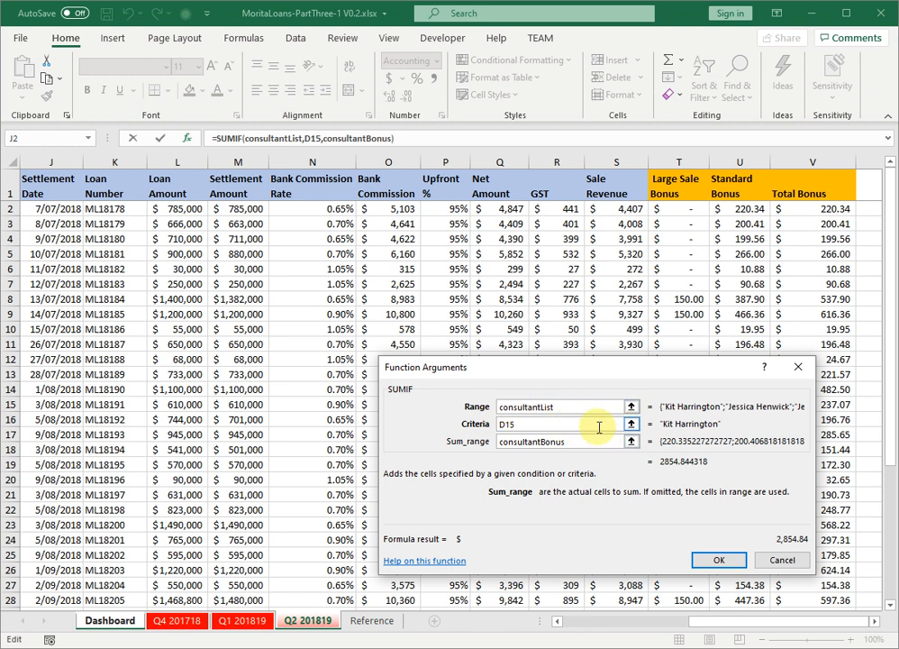
pyautogui.click(720, 557)
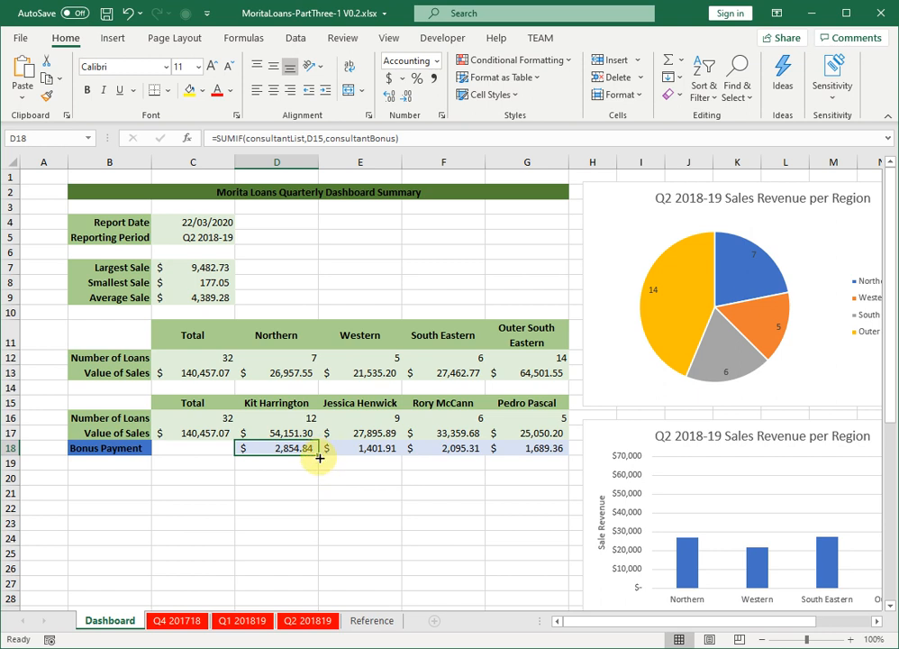
# Fill the named-range SUMIF formula from D18 across to G18 and check the references in each Bonus Payment cell
pyautogui.moveTo(320, 456); pyautogui.dragTo(538, 453)
pyautogui.click(535, 451)
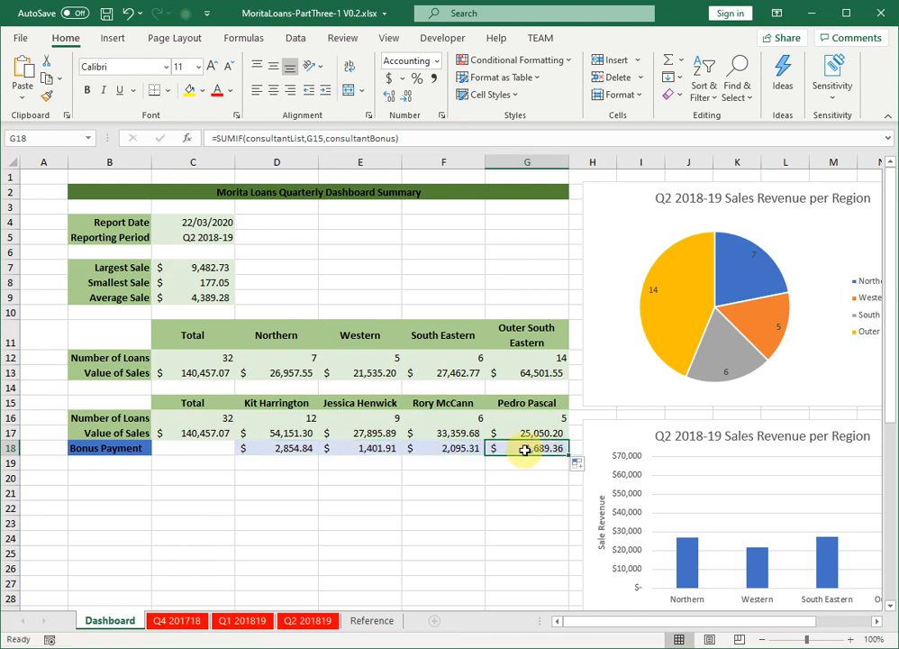
pyautogui.click(458, 450)
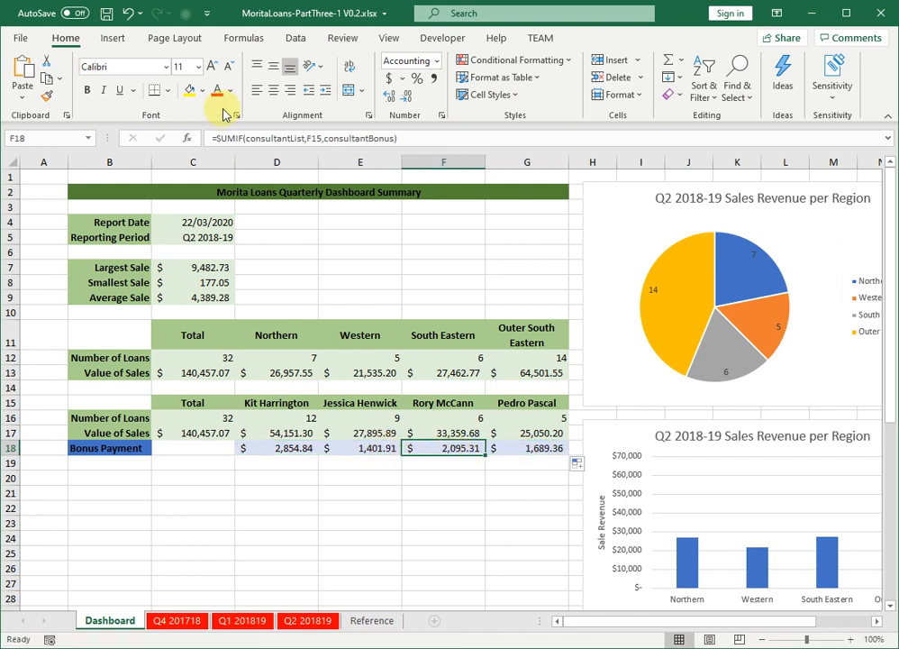
pyautogui.click(350, 448)
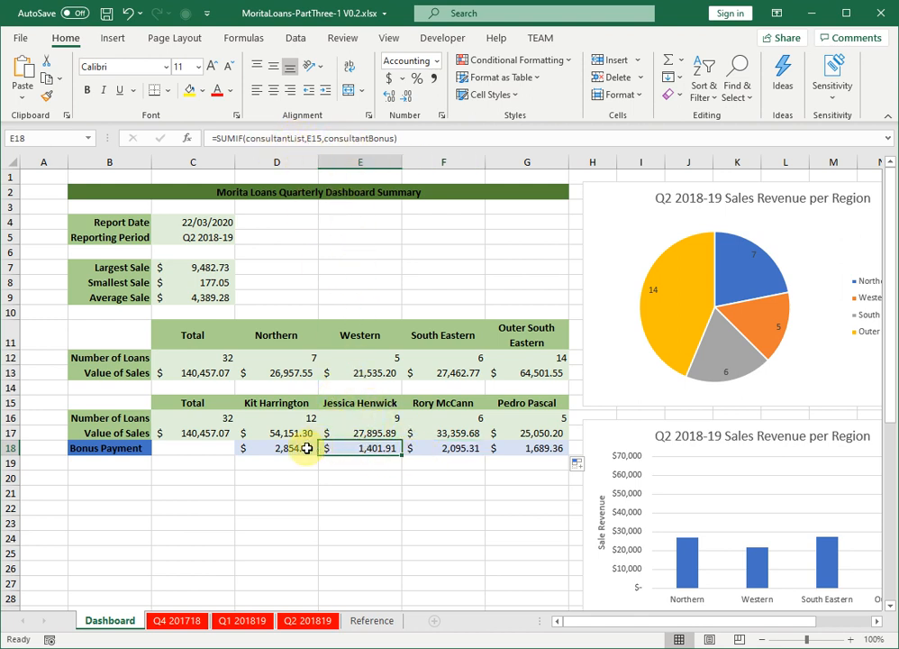
pyautogui.click(257, 448)
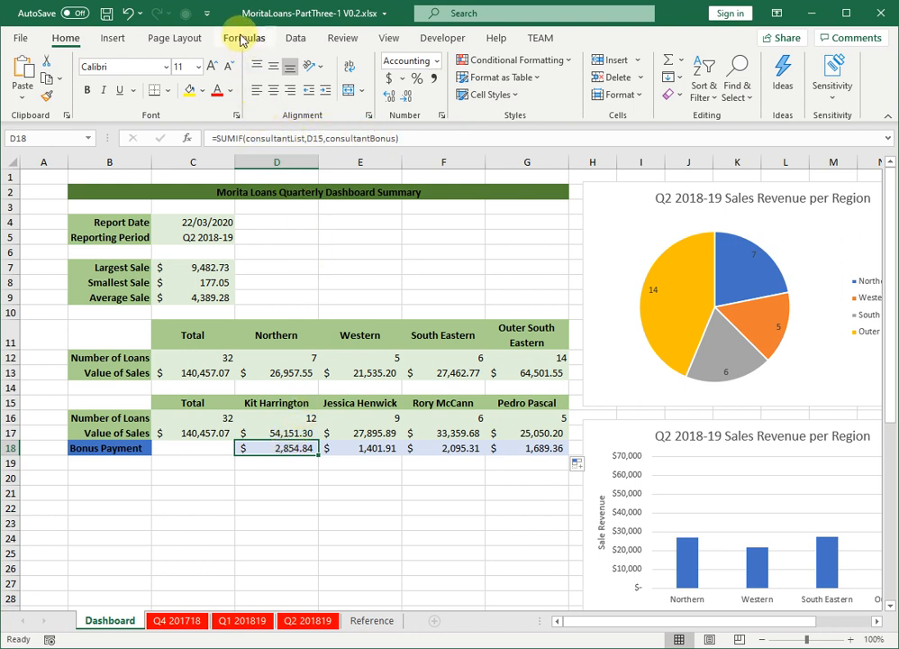
# Inspect the workbook's defined names and the cell range that consultantList refers to in the Name Manager
pyautogui.click(244, 42)
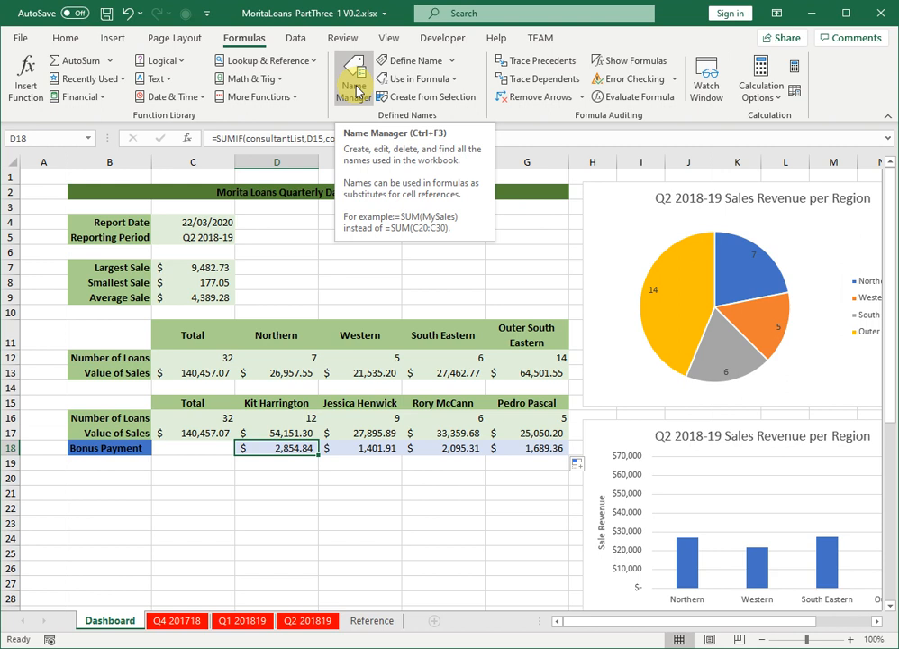
pyautogui.click(355, 88)
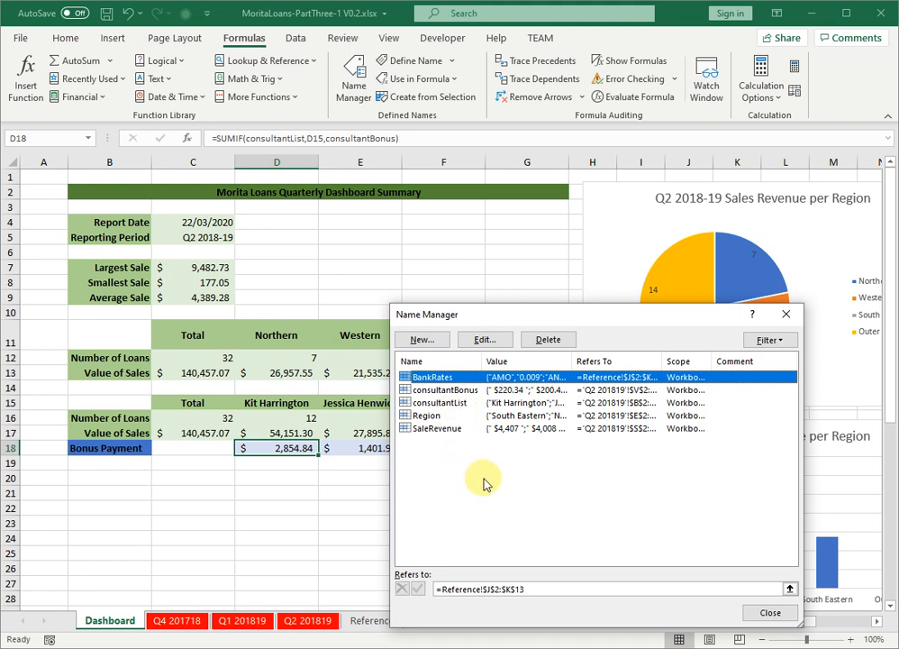
pyautogui.click(455, 402)
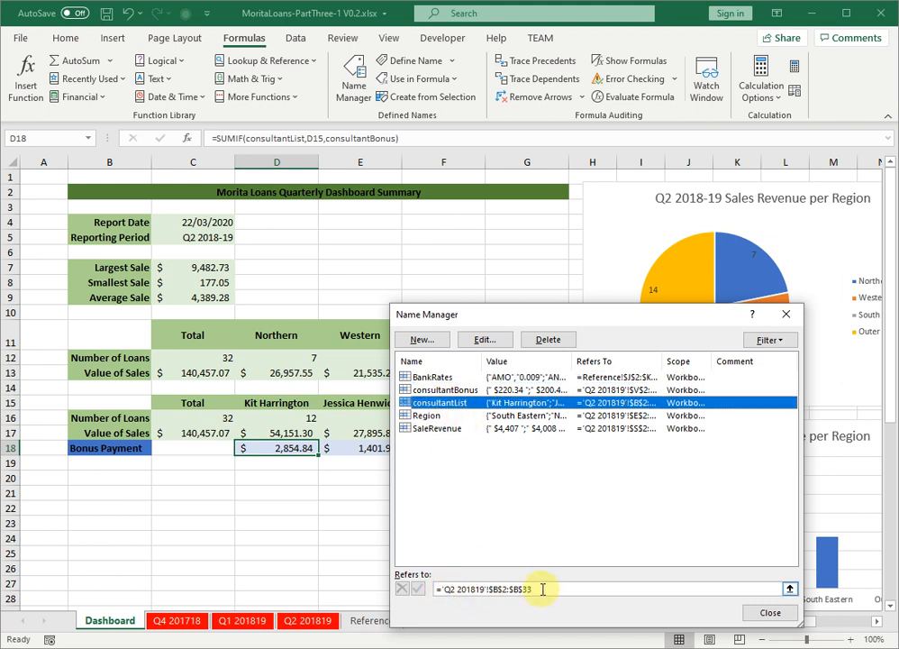
pyautogui.moveTo(508, 590); pyautogui.dragTo(527, 592)
pyautogui.click(469, 589)
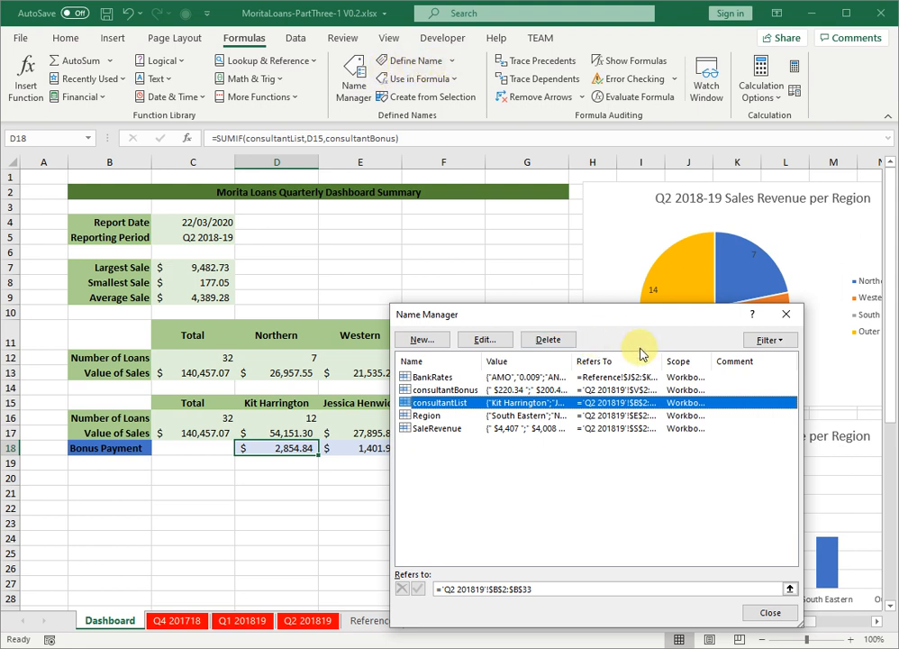
pyautogui.click(768, 614)
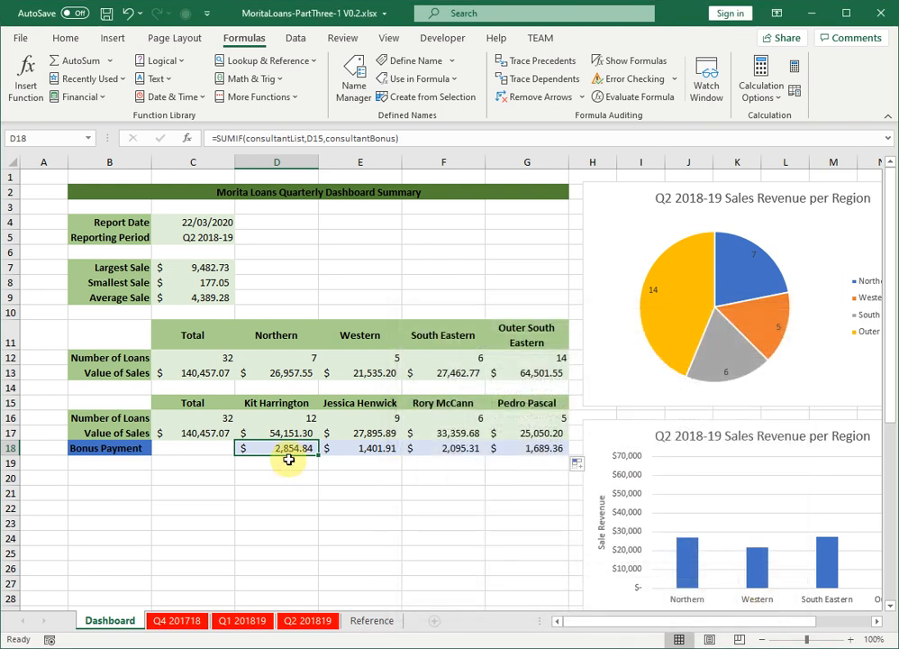